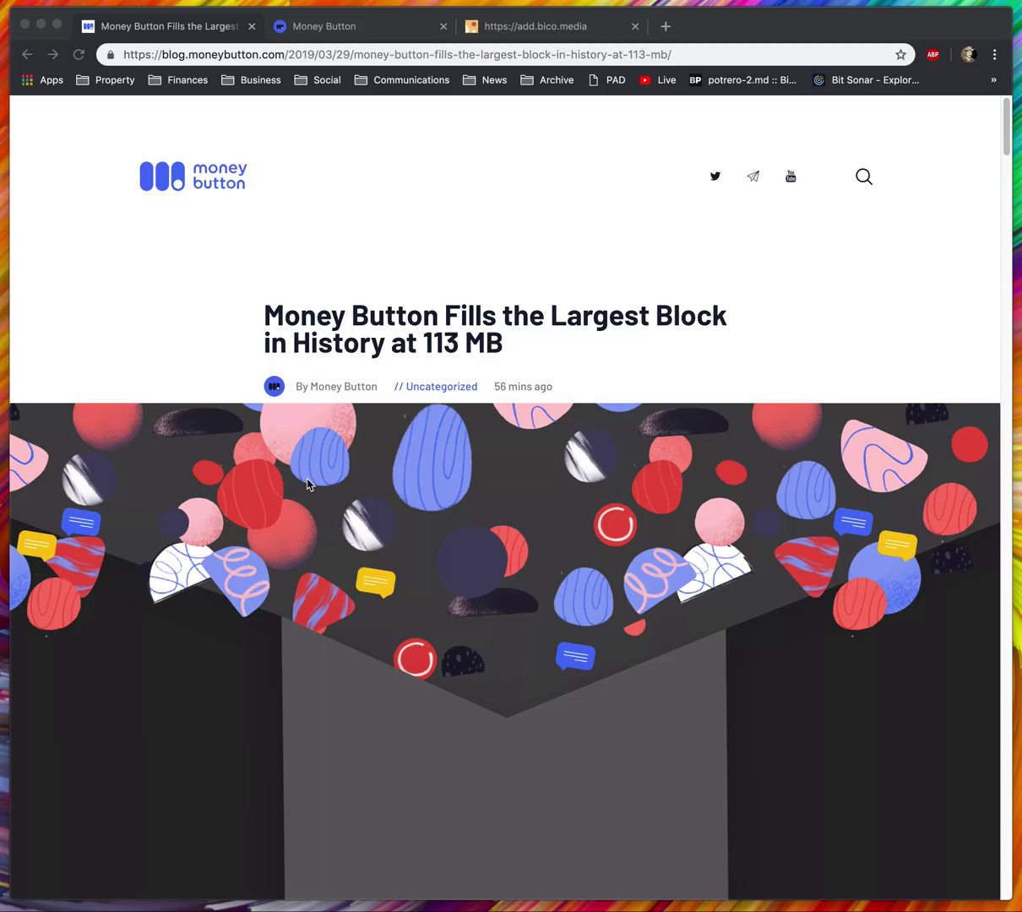
Read through the blog post and open the context menu on its 113 MB link.
{"action": "scroll", "coordinate": [306, 482], "scroll_direction": "down", "scroll_amount": 2}
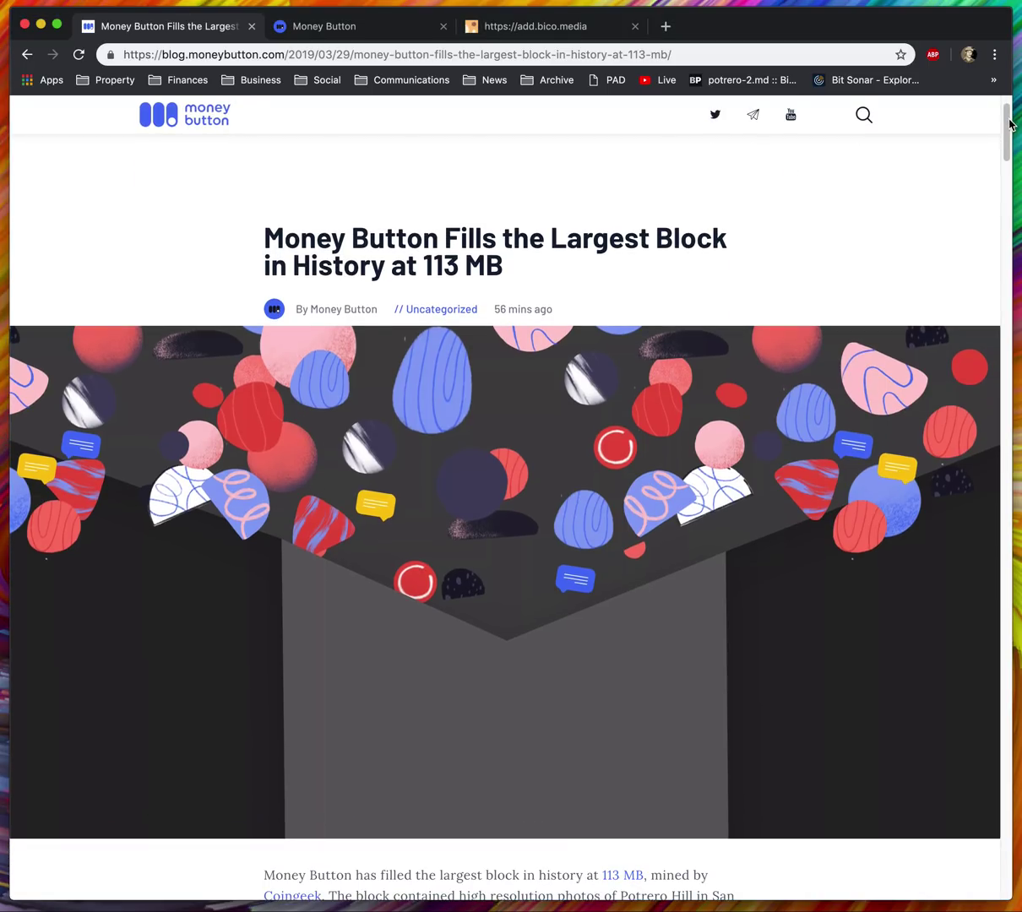
{"action": "mouse_move", "coordinate": [1010, 128]}
{"action": "left_mouse_down"}
{"action": "mouse_move", "coordinate": [1006, 160]}
{"action": "mouse_move", "coordinate": [1003, 107]}
{"action": "mouse_move", "coordinate": [1006, 212]}
{"action": "mouse_move", "coordinate": [1008, 126]}
{"action": "left_mouse_up"}
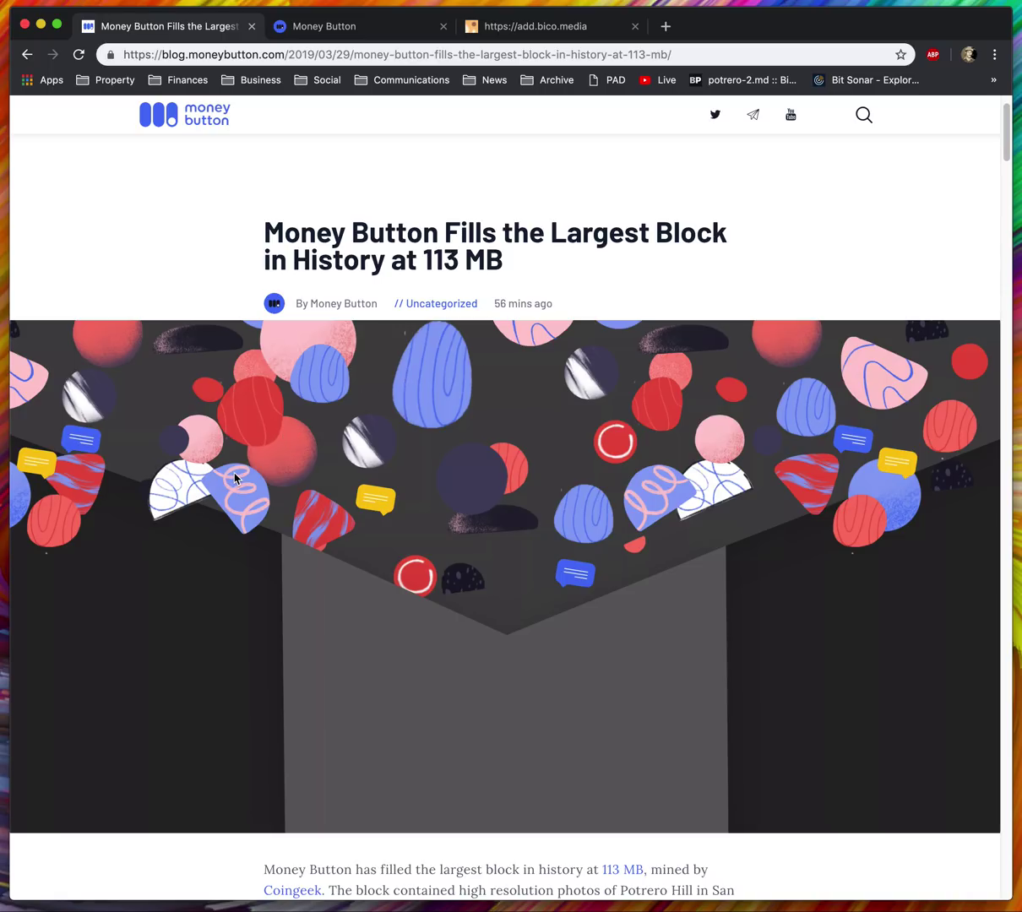
{"action": "scroll", "coordinate": [235, 479], "scroll_direction": "down", "scroll_amount": 7}
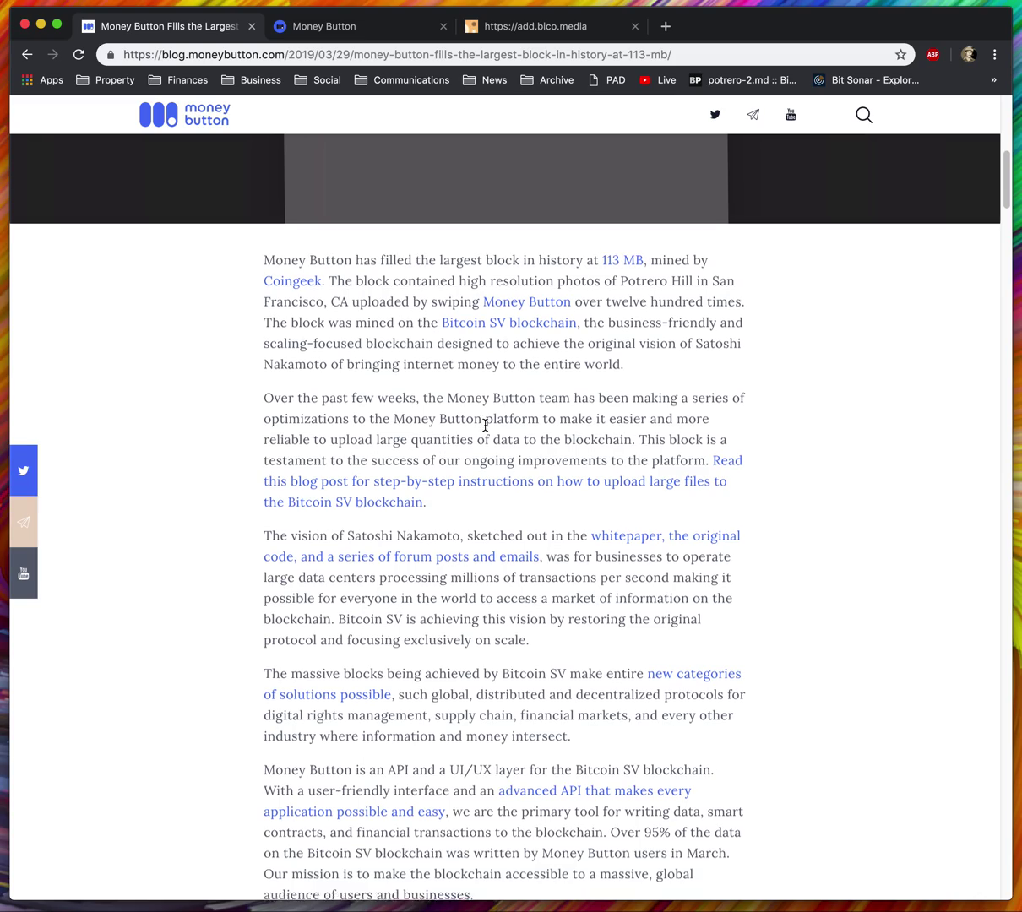
{"action": "scroll", "coordinate": [477, 418], "scroll_direction": "down", "scroll_amount": 10}
{"action": "left_click_drag", "start_coordinate": [1007, 241], "coordinate": [1006, 186]}
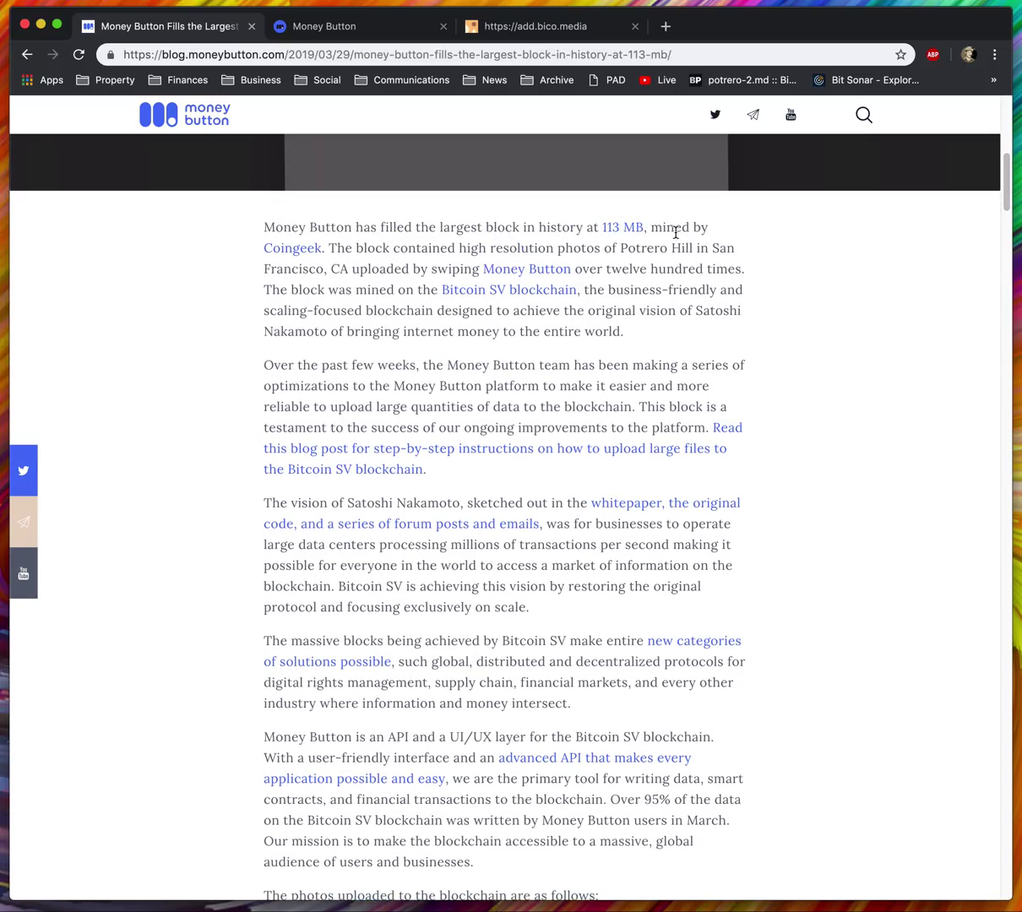
{"action": "right_click", "coordinate": [630, 235]}
Open block 575702 on WhatsOnChain in a new tab, check its 113,175,367 bytes, then return to the blog.
{"action": "left_click", "coordinate": [663, 236]}
{"action": "left_click", "coordinate": [317, 32]}
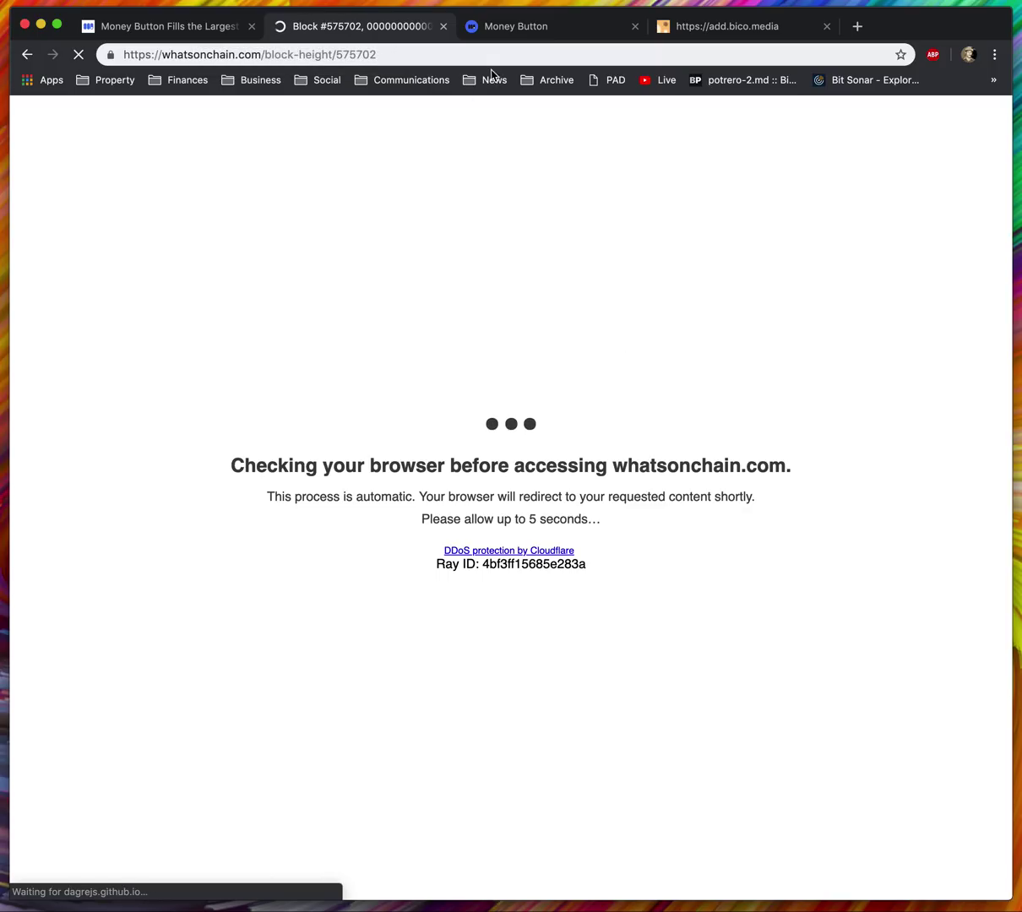
{"action": "scroll", "coordinate": [468, 570], "scroll_direction": "down", "scroll_amount": 10}
{"action": "scroll", "coordinate": [467, 571], "scroll_direction": "up", "scroll_amount": 7}
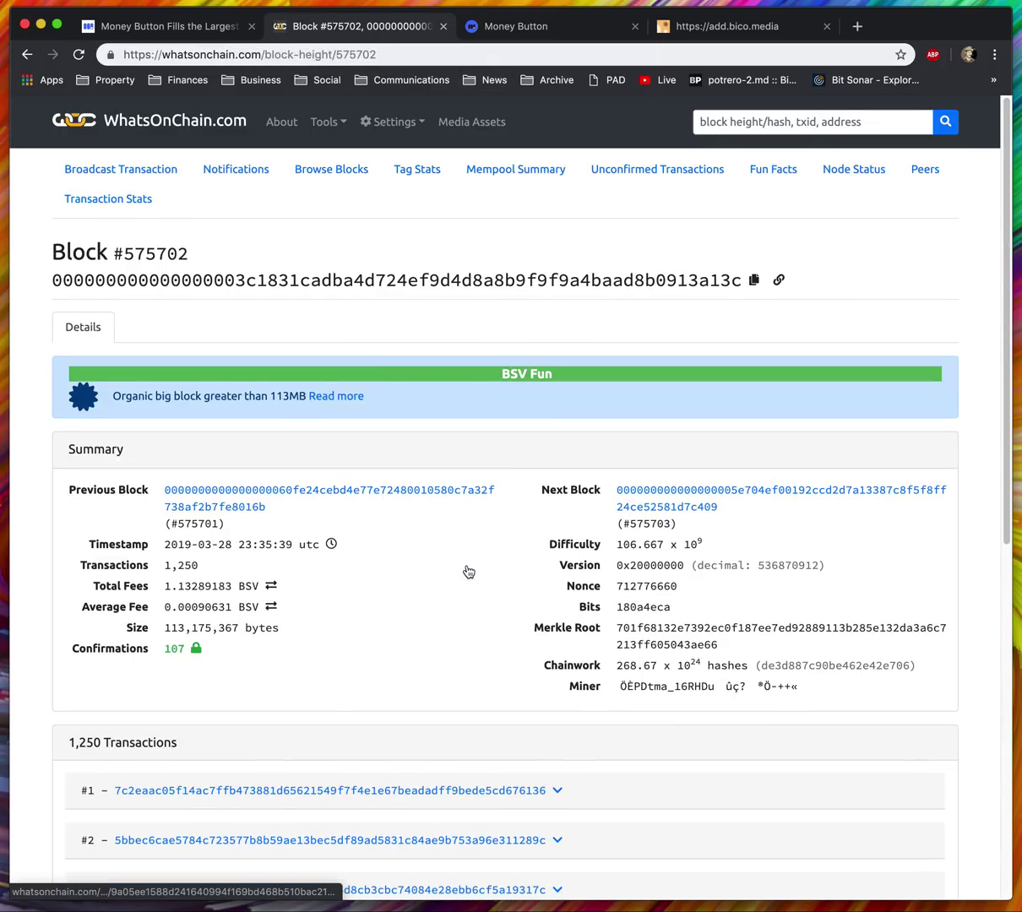
{"action": "left_click", "coordinate": [177, 27]}
{"action": "left_click_drag", "start_coordinate": [587, 226], "coordinate": [591, 222]}
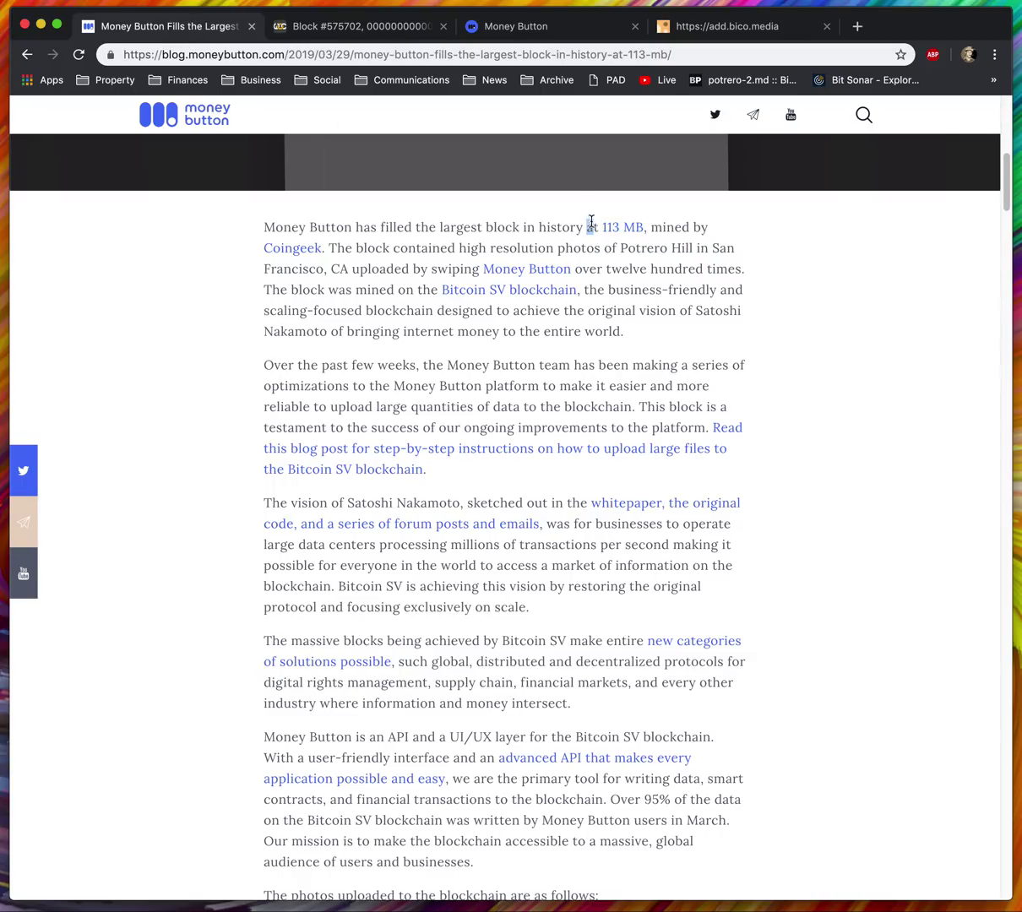
Switch to the Money Button tab and reload the Raise Speed Limit page.
{"action": "left_click", "coordinate": [529, 29]}
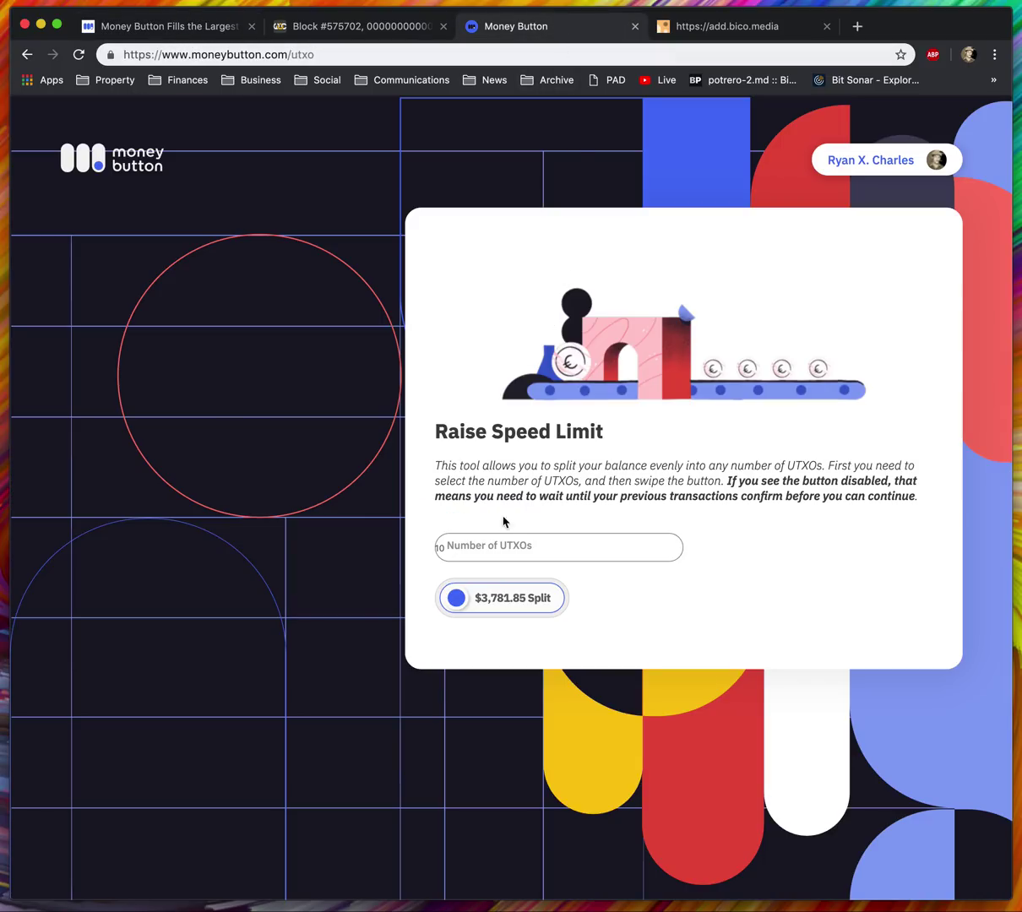
{"action": "left_click", "coordinate": [324, 56]}
{"action": "left_click", "coordinate": [329, 52]}
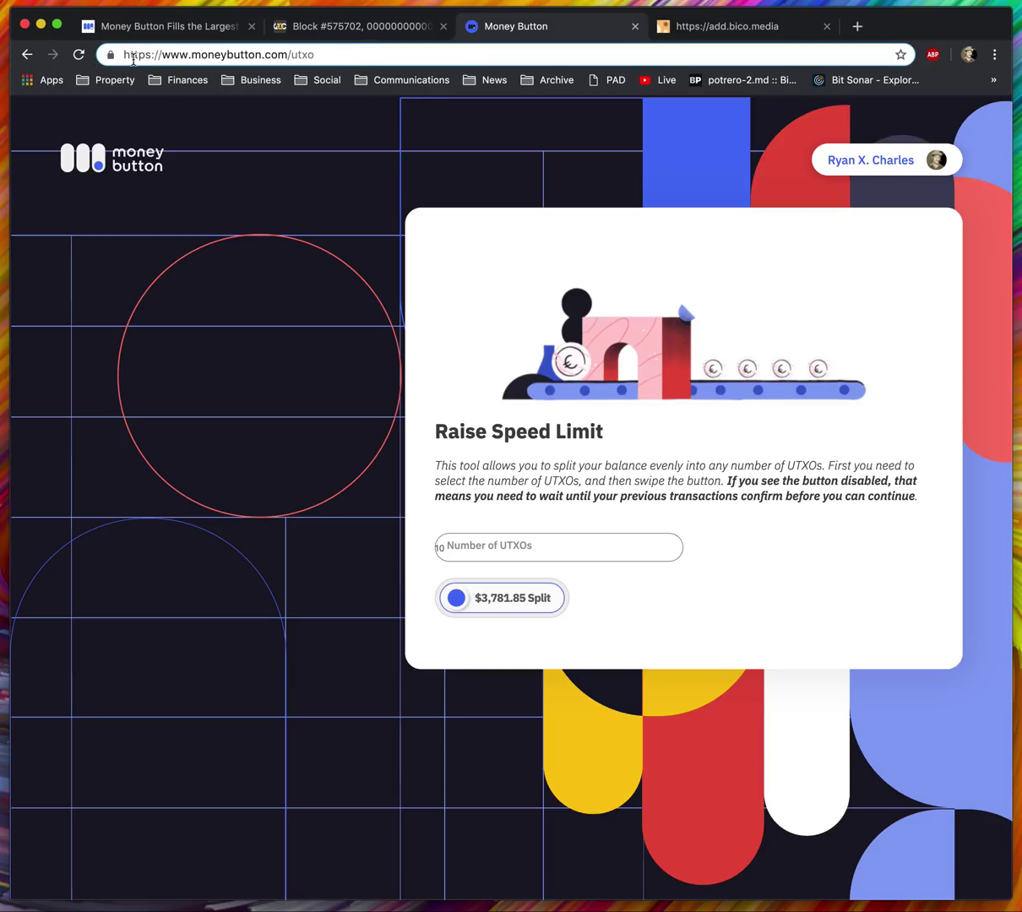
{"action": "left_click", "coordinate": [79, 55]}
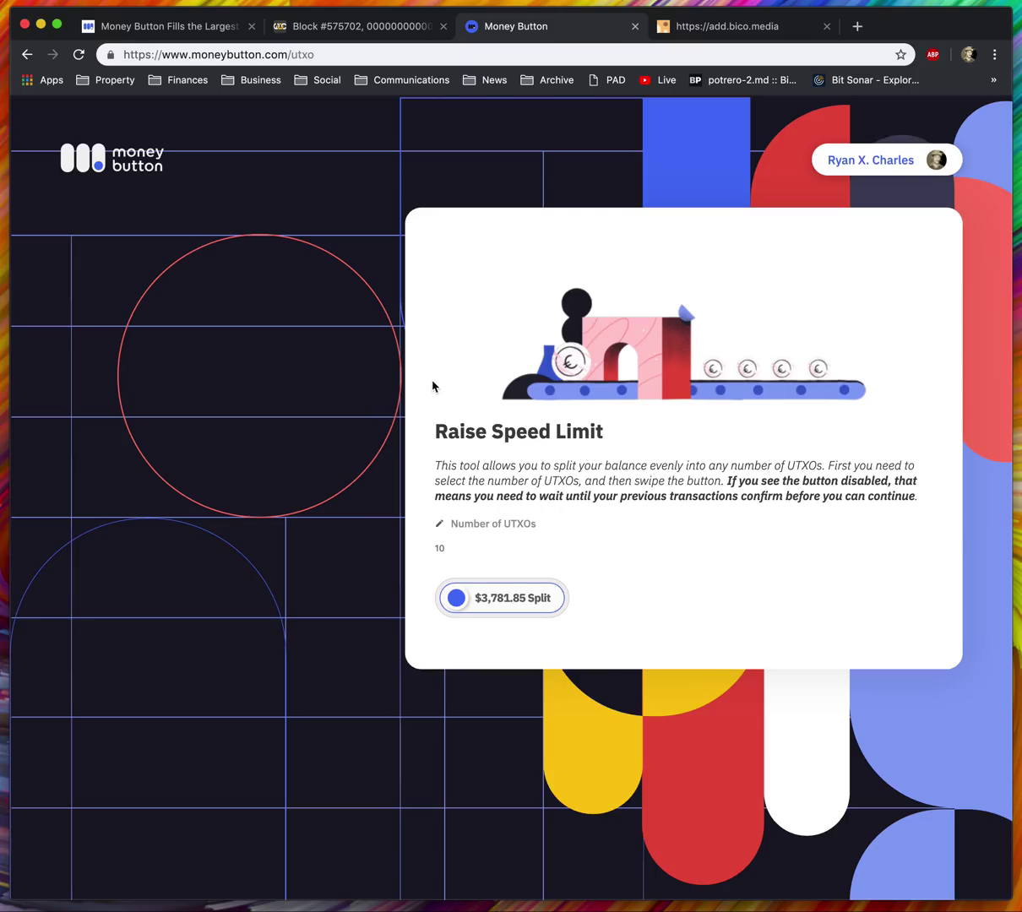
Check the moneybutton.com/utxo address, then start editing the Number of UTXOs value of 10.
{"action": "double_click", "coordinate": [307, 56]}
{"action": "left_click", "coordinate": [326, 165]}
{"action": "double_click", "coordinate": [307, 57]}
{"action": "left_click", "coordinate": [390, 332]}
{"action": "double_click", "coordinate": [301, 56]}
{"action": "left_click", "coordinate": [466, 483]}
{"action": "left_click", "coordinate": [441, 549]}
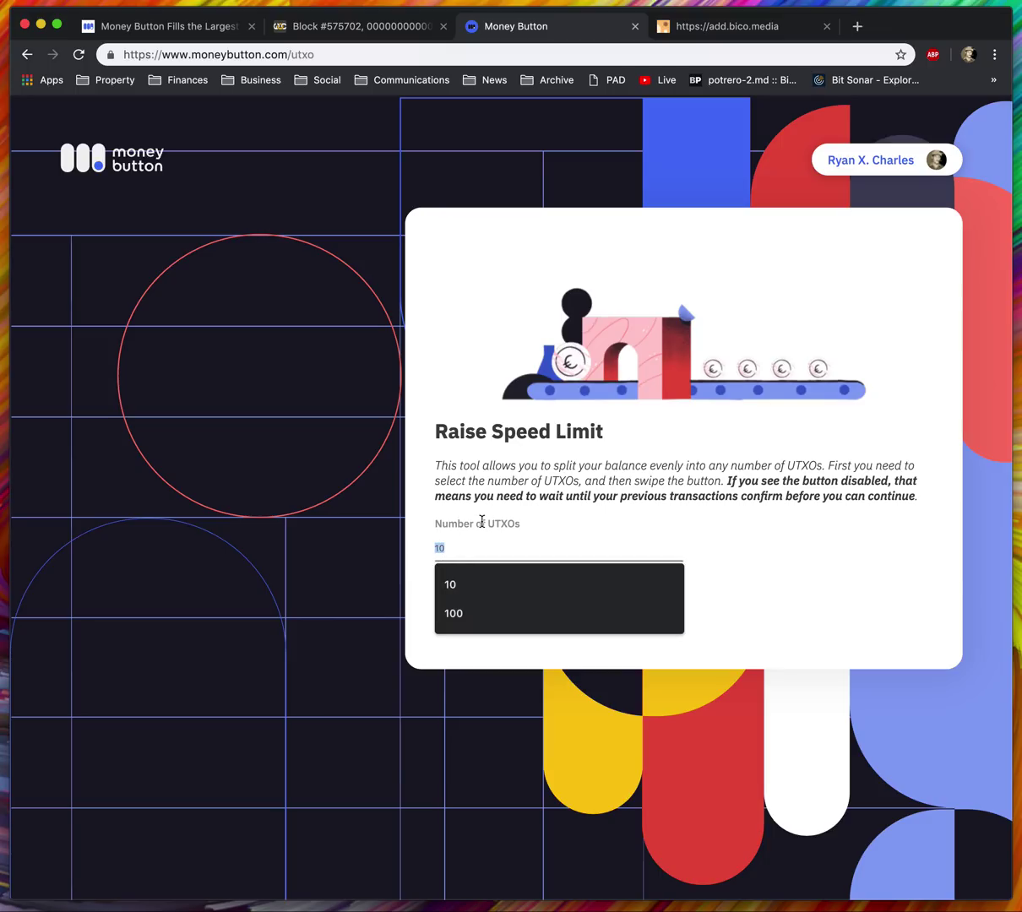
Replace the Number of UTXOs value 10 with 1000, making the split button show $4,197.85.
{"action": "left_click", "coordinate": [457, 614]}
{"action": "left_click", "coordinate": [446, 549]}
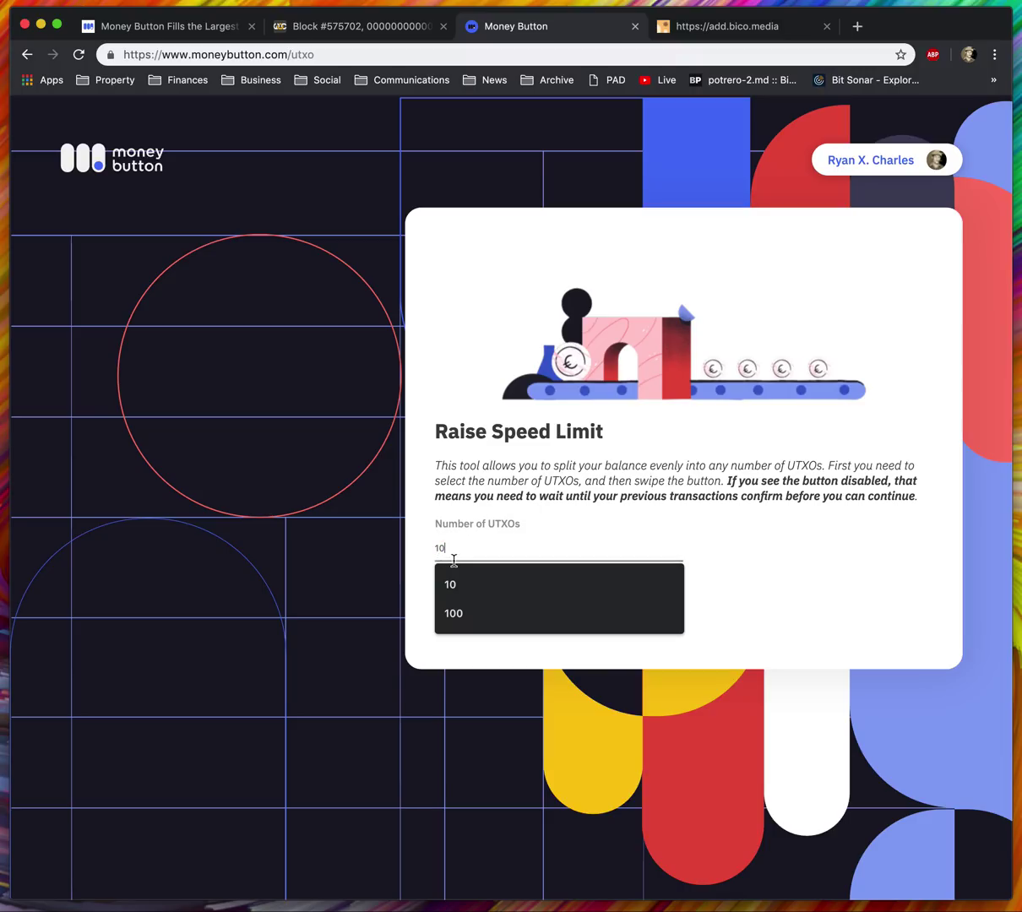
{"action": "left_click", "coordinate": [464, 515]}
{"action": "left_click", "coordinate": [470, 549]}
{"action": "double_click", "coordinate": [429, 548]}
{"action": "left_click", "coordinate": [438, 548]}
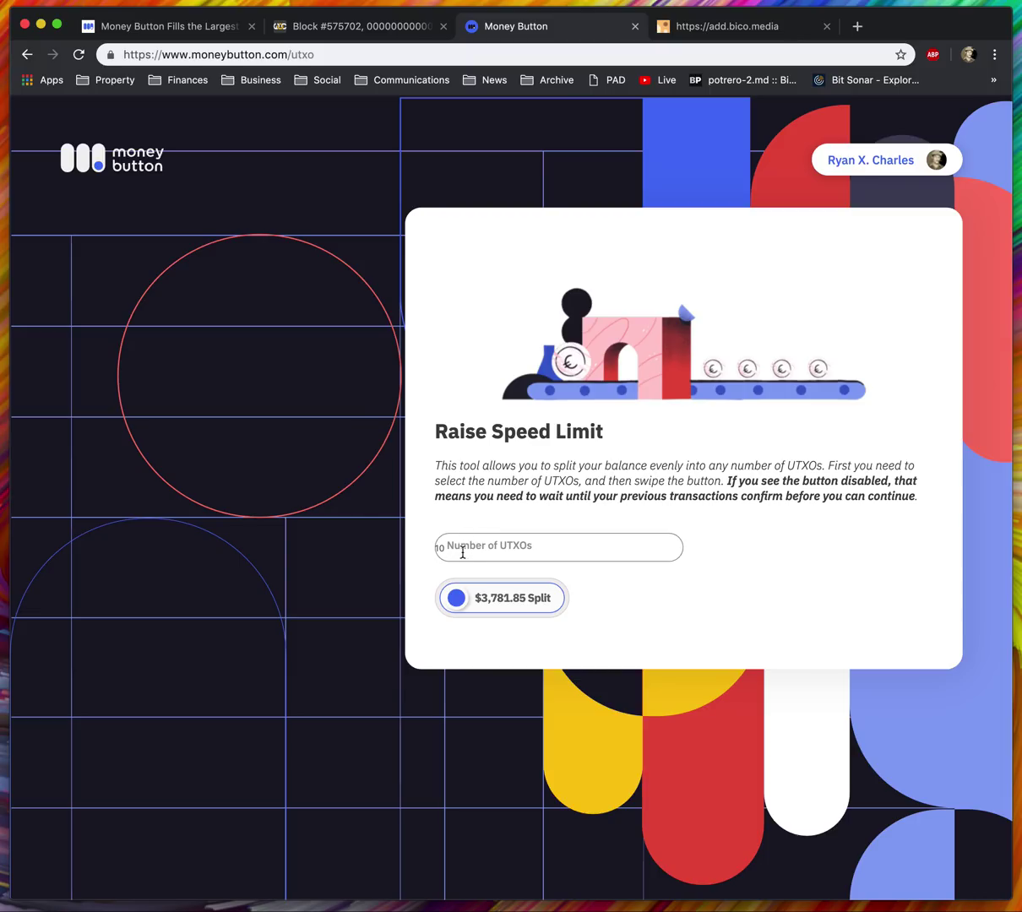
{"action": "double_click", "coordinate": [455, 545]}
{"action": "type", "text": "100"}
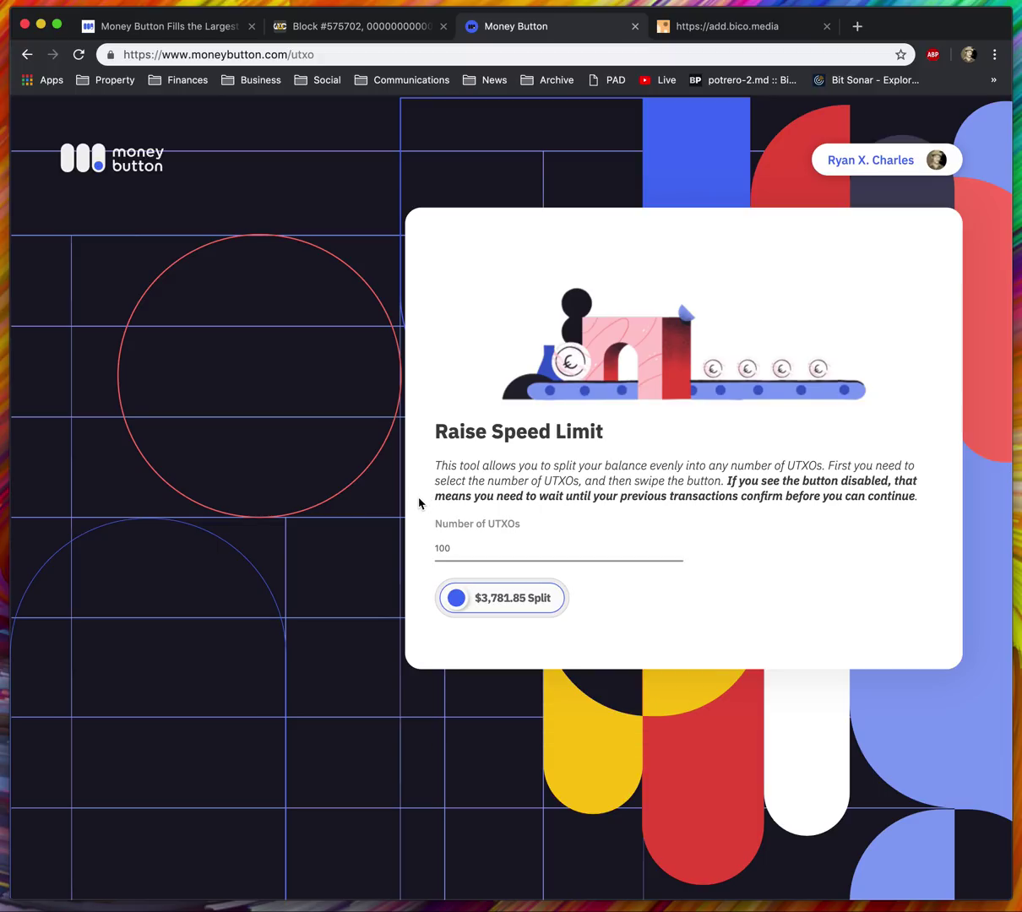
{"action": "left_click", "coordinate": [466, 549]}
{"action": "left_click_drag", "start_coordinate": [417, 547], "coordinate": [547, 573]}
{"action": "type", "text": "100"}
{"action": "left_click", "coordinate": [419, 490]}
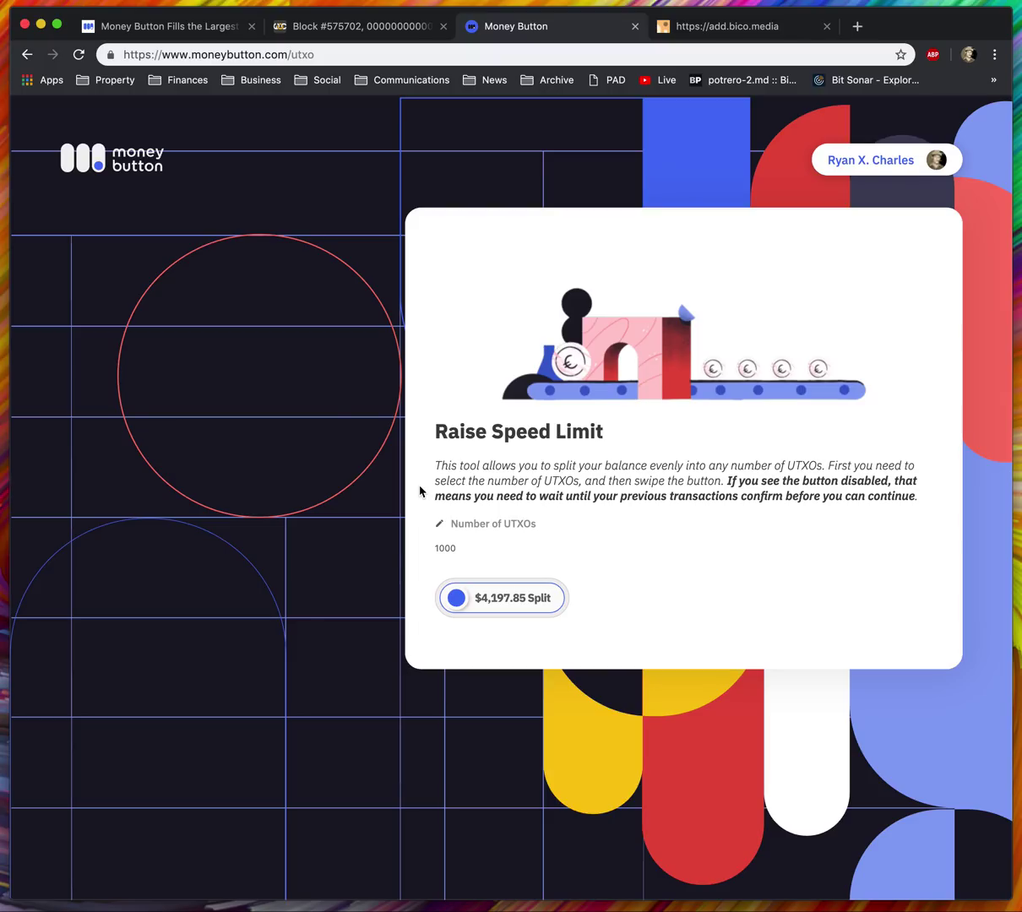
{"action": "left_click_drag", "start_coordinate": [433, 427], "coordinate": [677, 516]}
{"action": "left_click", "coordinate": [648, 525]}
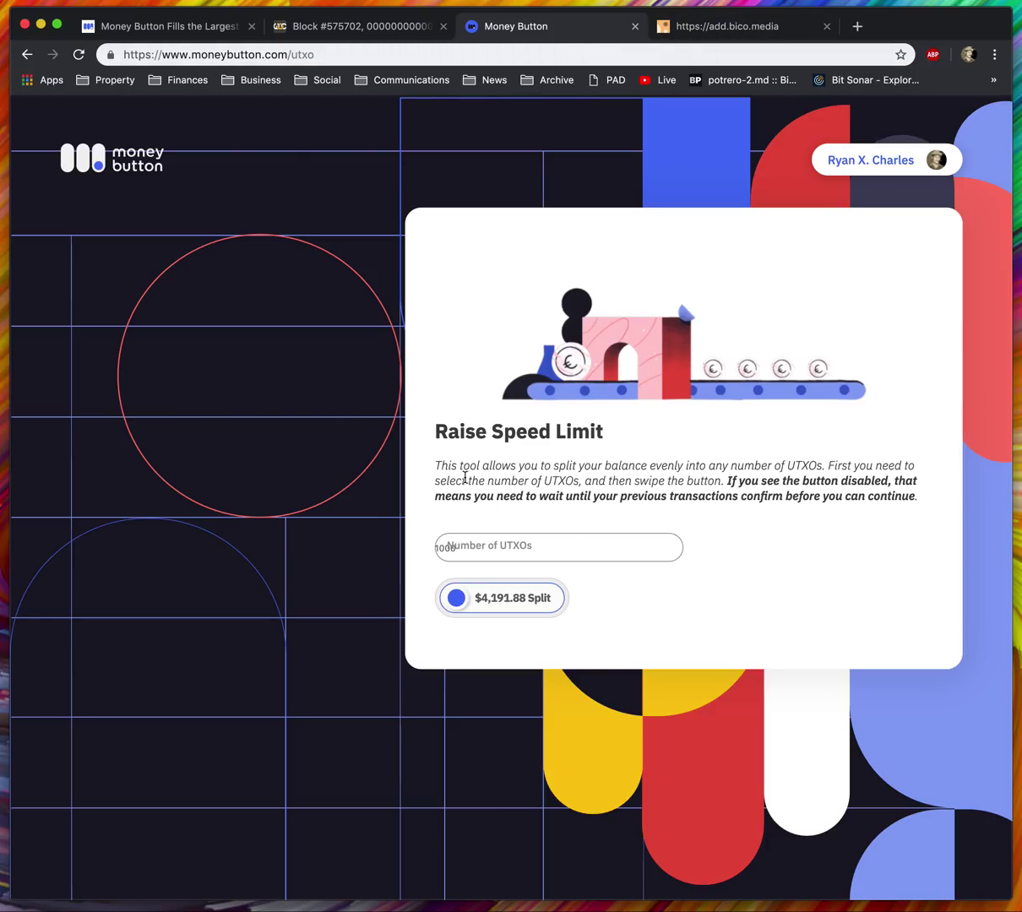
From the add.bico.media tab, open a new tab and load the Money Button blog.
{"action": "left_click", "coordinate": [732, 28]}
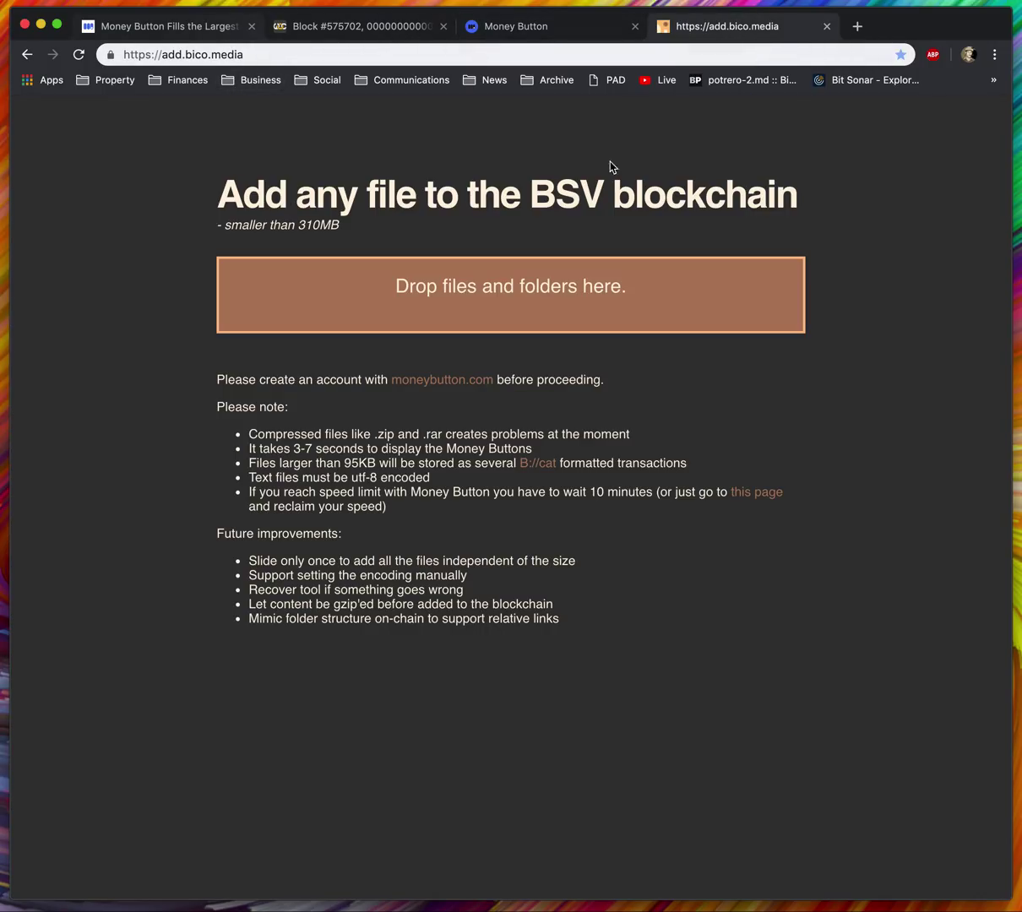
{"action": "left_click", "coordinate": [856, 26]}
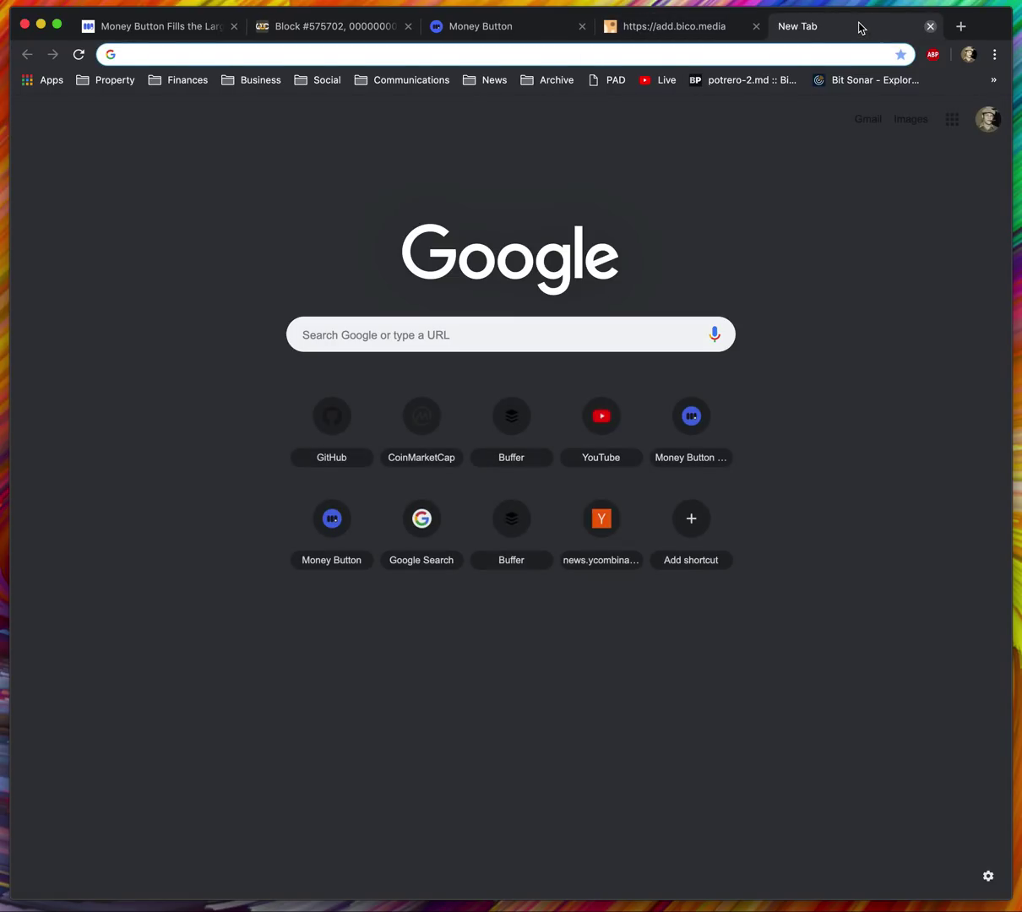
{"action": "type", "text": "blog.moneybutton.com"}
{"action": "key", "text": "Return"}
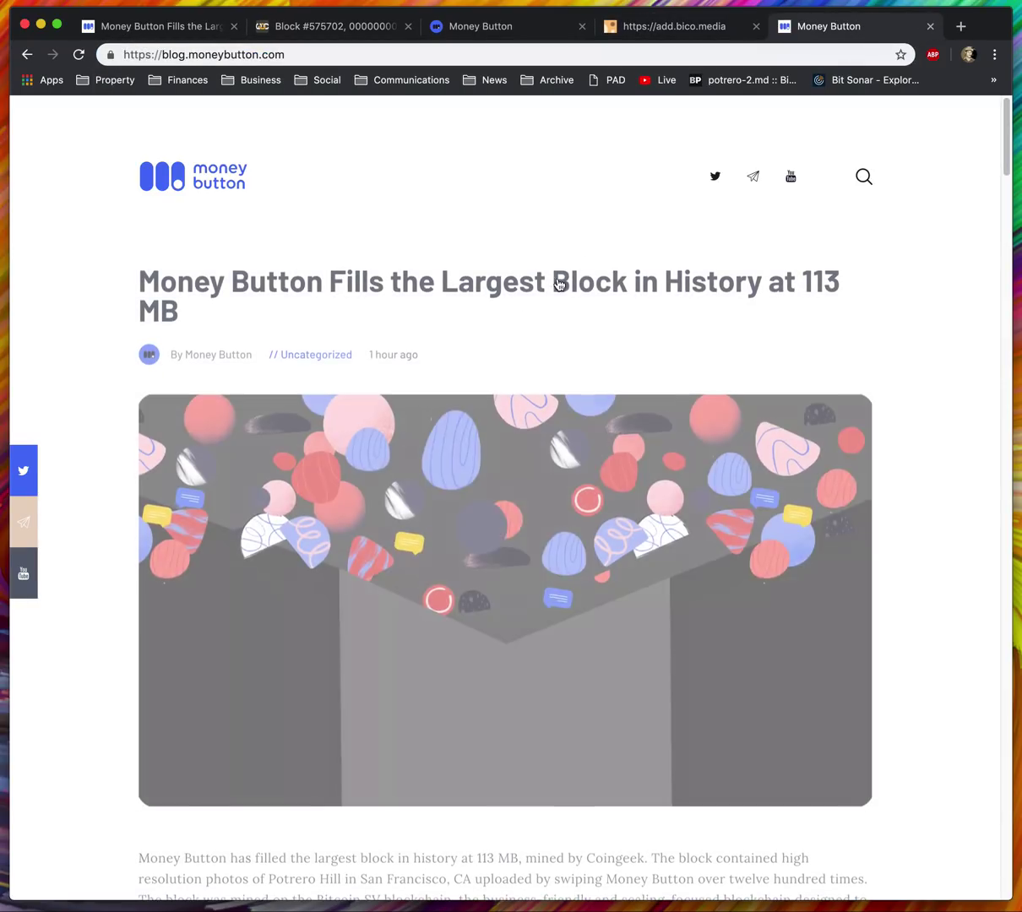
Open the Step-By-Step Instructions to Upload Large Files post and move its tab before add.bico.media.
{"action": "scroll", "coordinate": [370, 464], "scroll_direction": "down", "scroll_amount": 15}
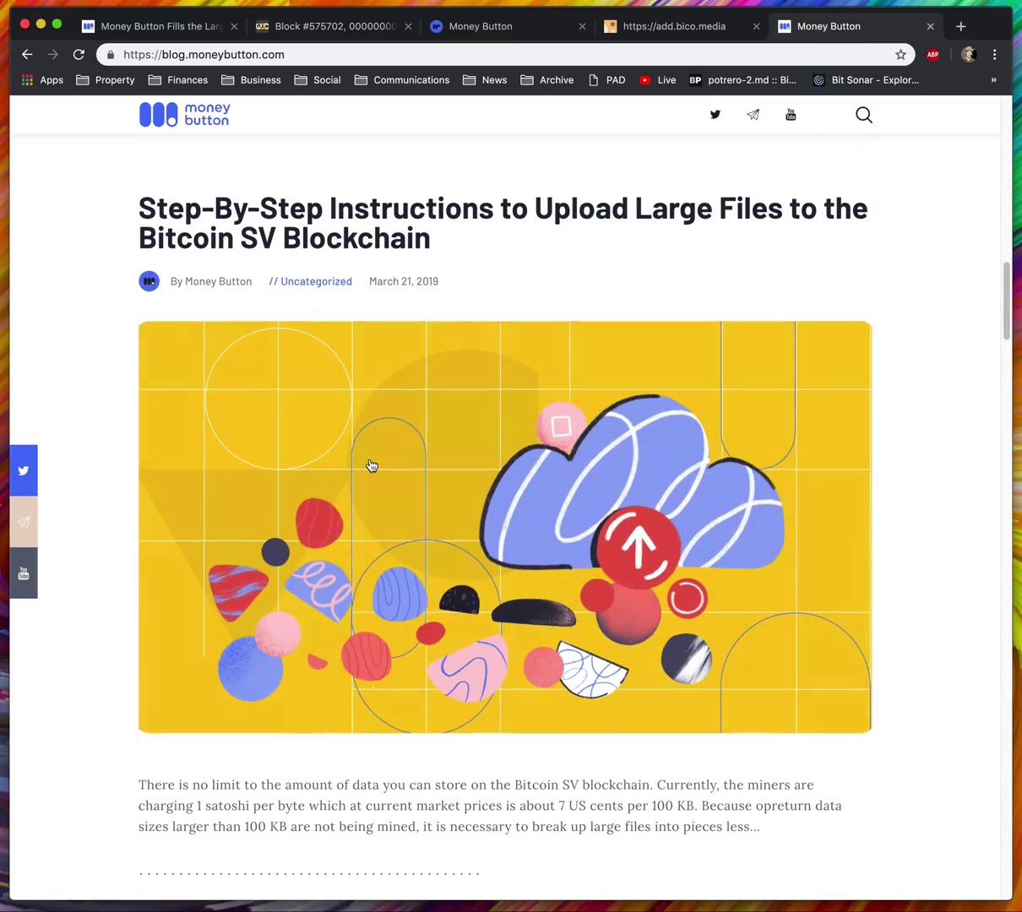
{"action": "left_click", "coordinate": [337, 215]}
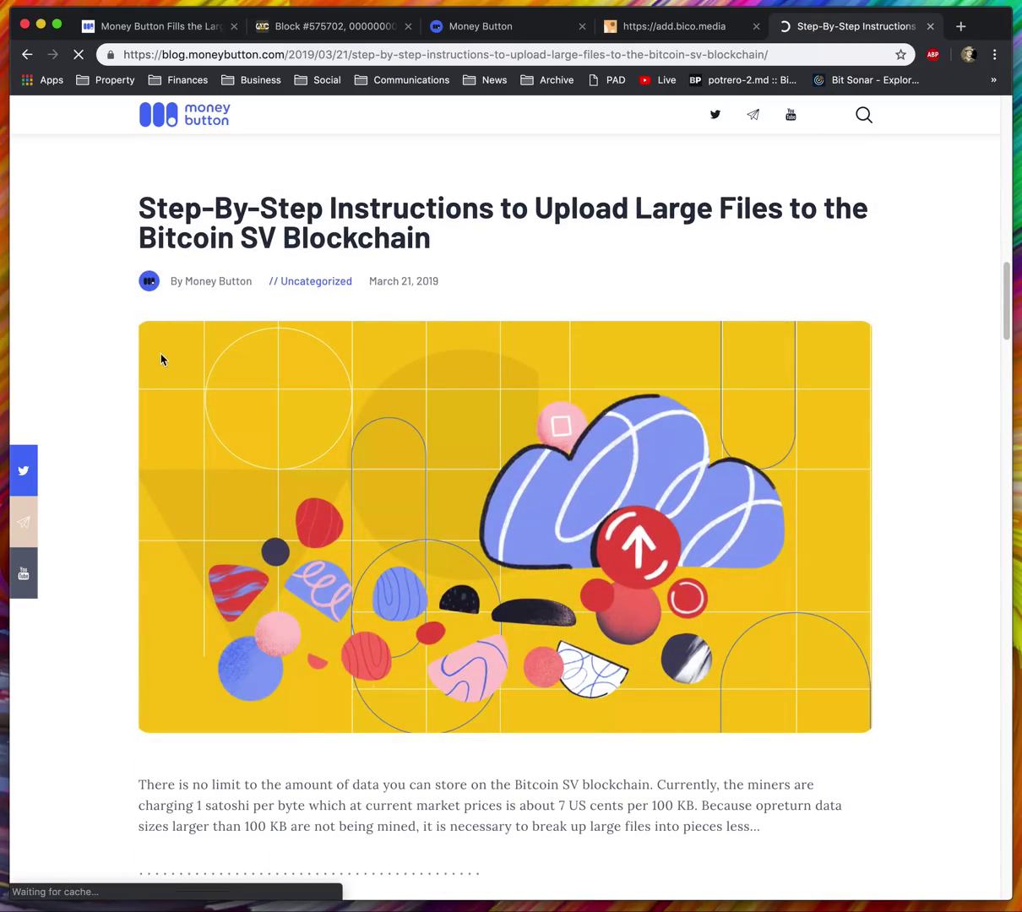
{"action": "scroll", "coordinate": [217, 490], "scroll_direction": "down", "scroll_amount": 10}
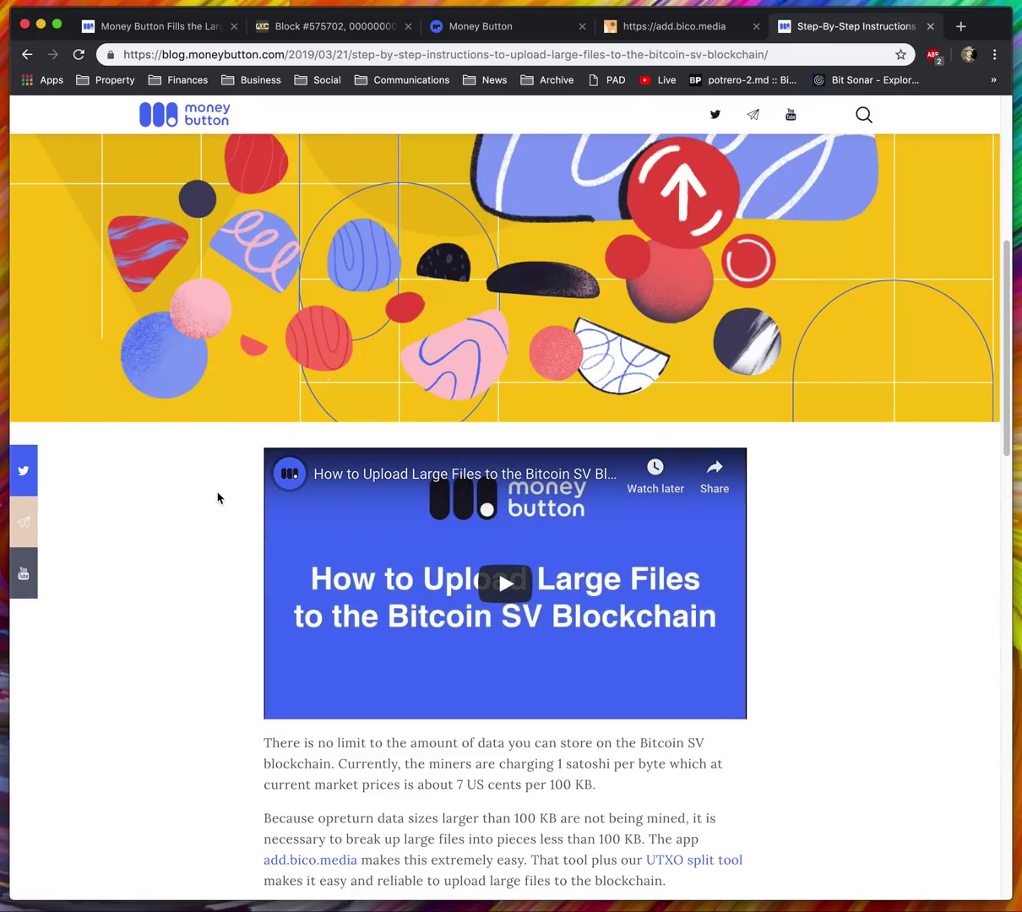
{"action": "scroll", "coordinate": [219, 486], "scroll_direction": "down", "scroll_amount": 10}
{"action": "scroll", "coordinate": [218, 485], "scroll_direction": "up", "scroll_amount": 20}
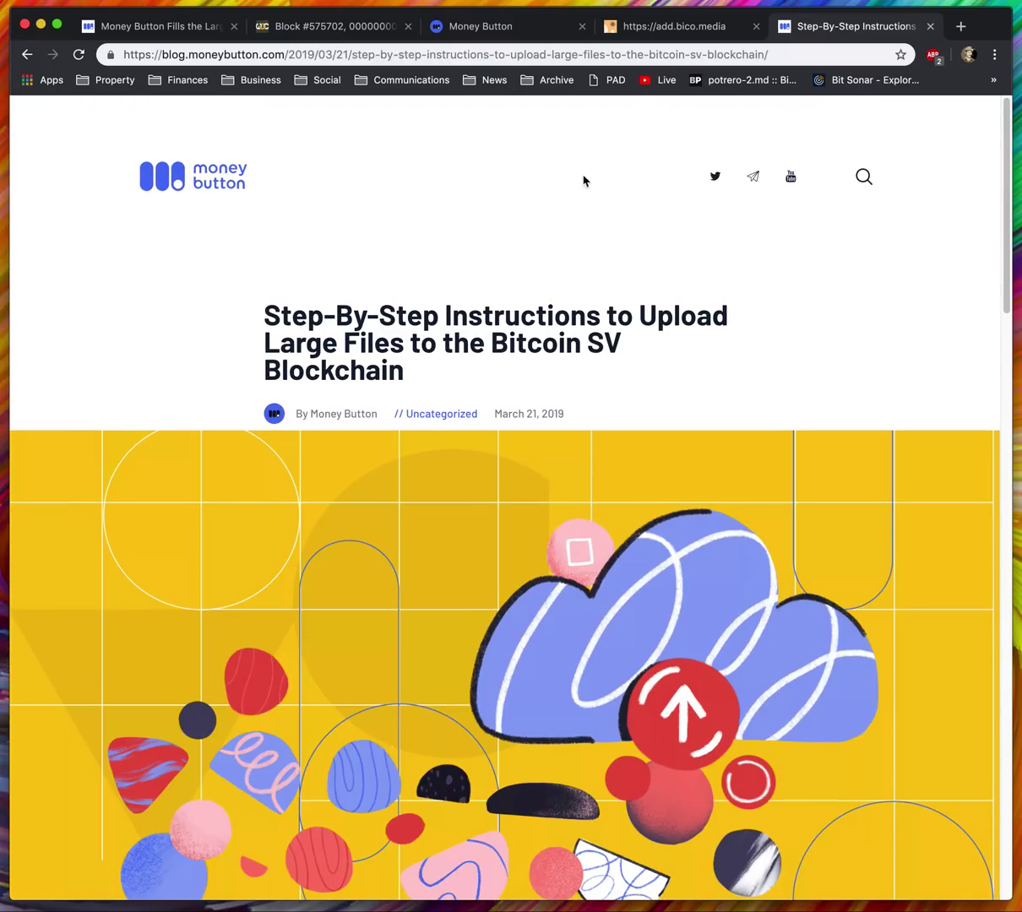
{"action": "left_click_drag", "start_coordinate": [818, 40], "coordinate": [675, 28]}
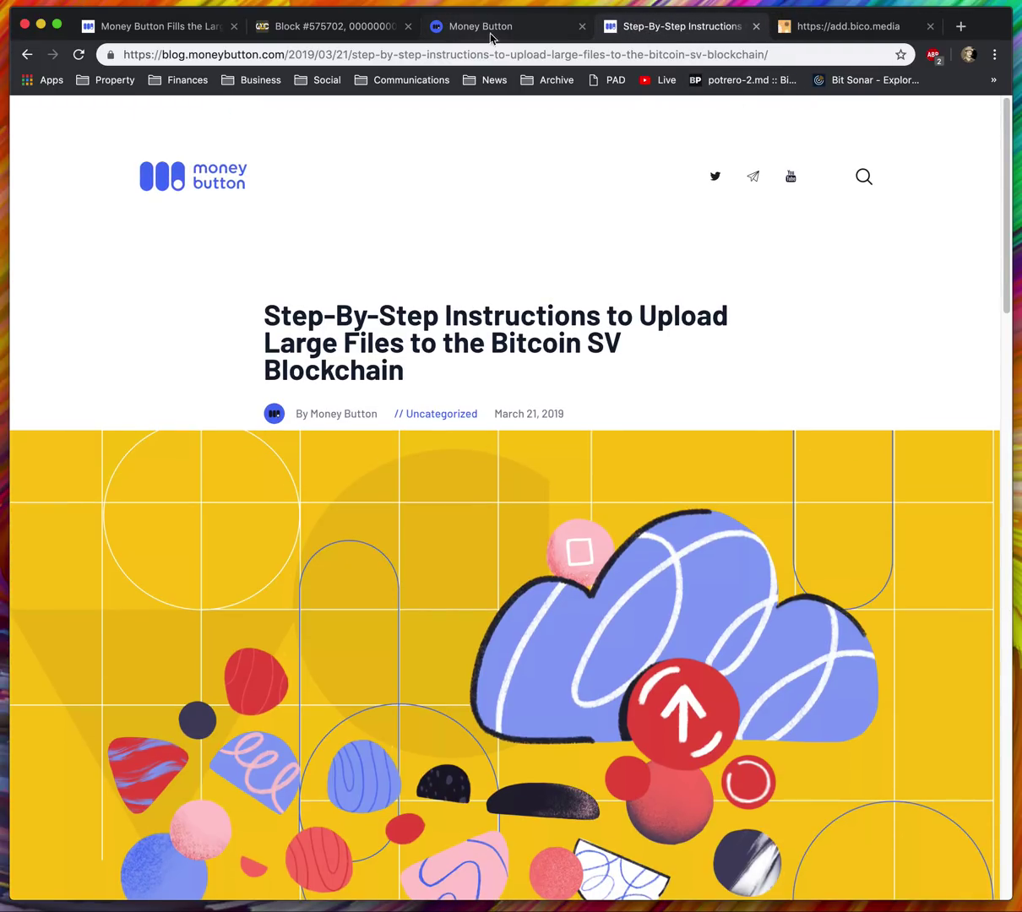
{"action": "scroll", "coordinate": [270, 499], "scroll_direction": "down", "scroll_amount": 10}
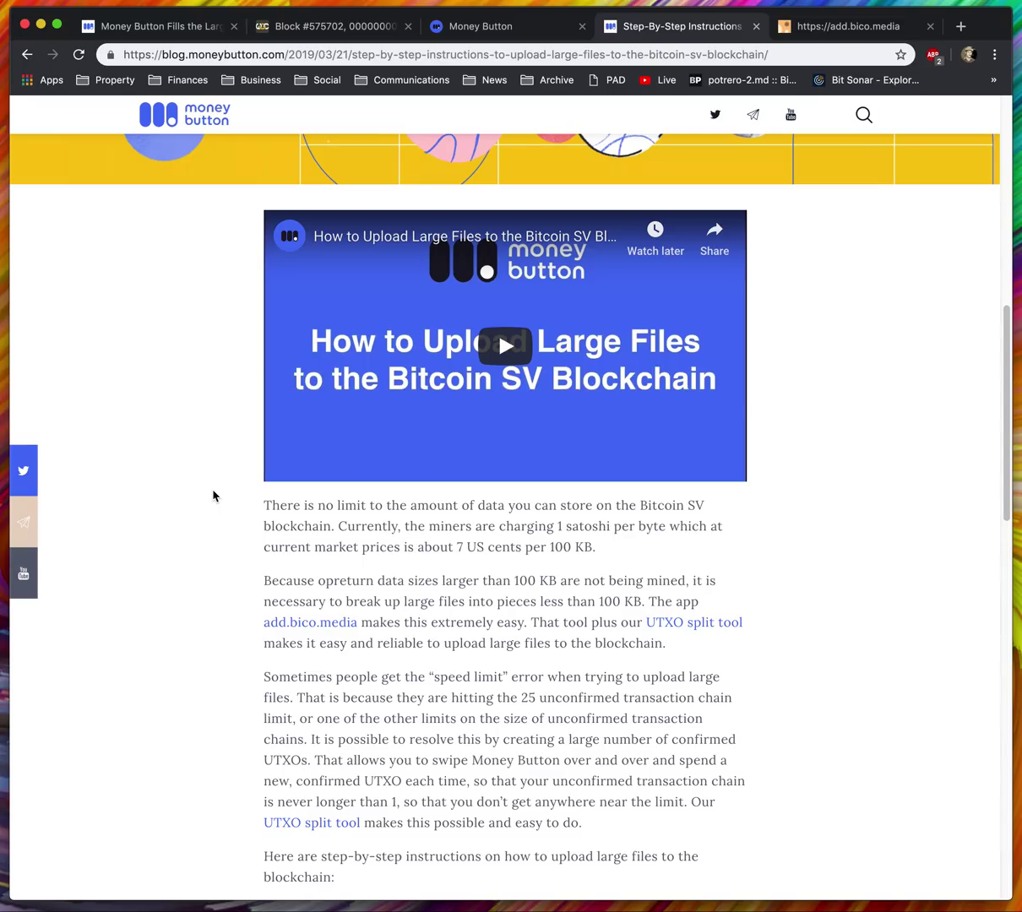
{"action": "scroll", "coordinate": [288, 448], "scroll_direction": "down", "scroll_amount": 2}
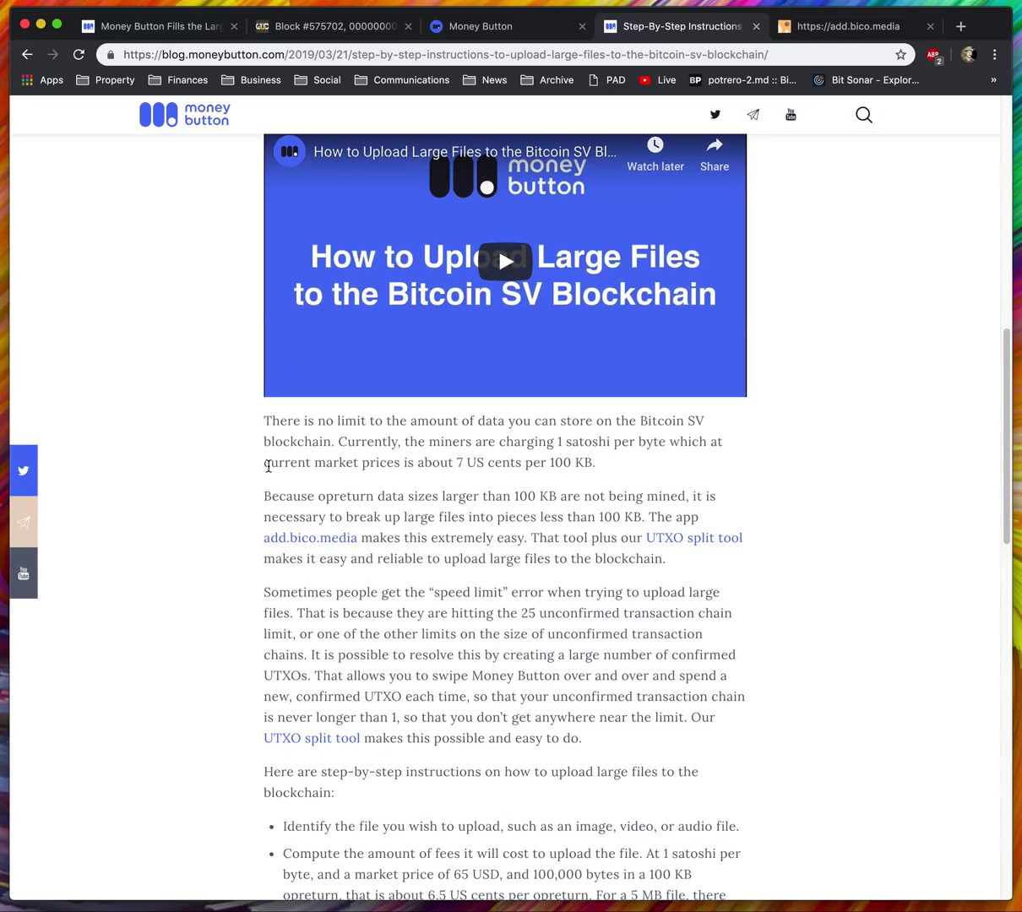
Switch to the add.bico.media upload tab and refocus the browser window.
{"action": "left_click", "coordinate": [874, 34]}
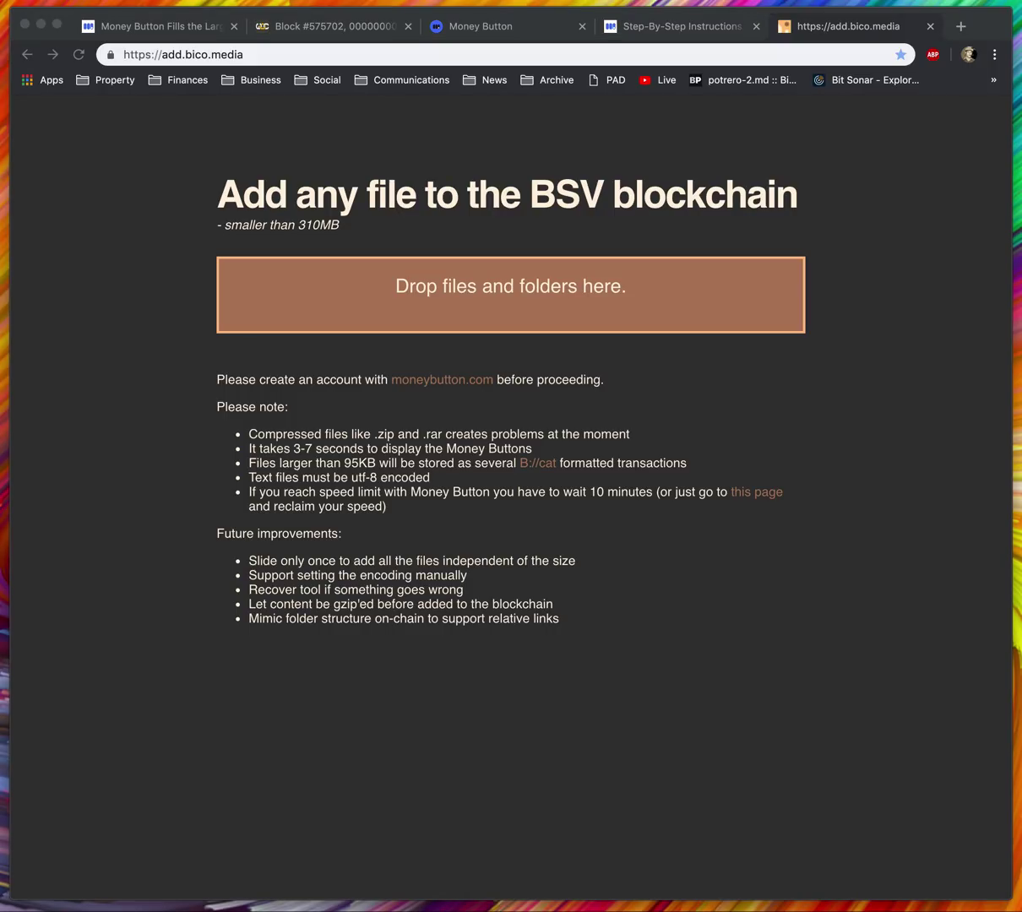
{"action": "left_click", "coordinate": [136, 357]}
Drop 2019-03-26 10.18.05.jpg onto the upload zone, dismiss the permanence warning, and review the 42 payment buttons.
{"action": "left_click_drag", "start_coordinate": [405, 236], "coordinate": [513, 296]}
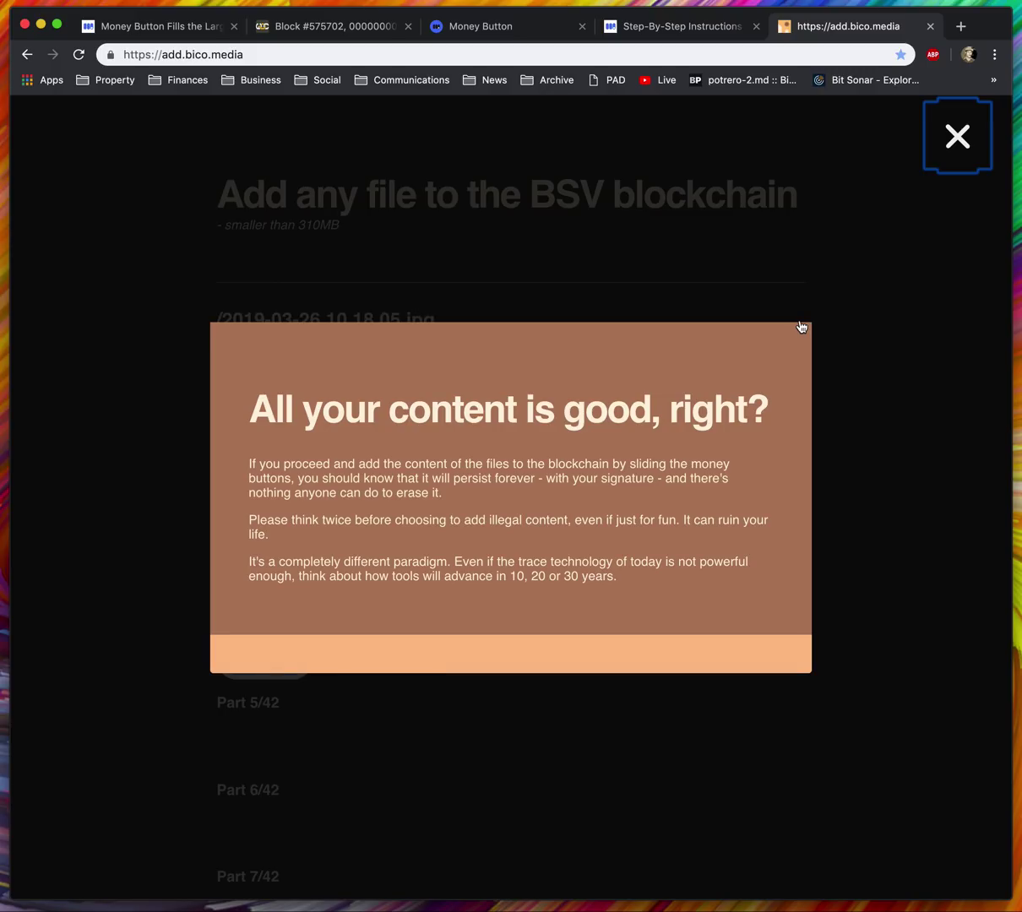
{"action": "left_click", "coordinate": [957, 138]}
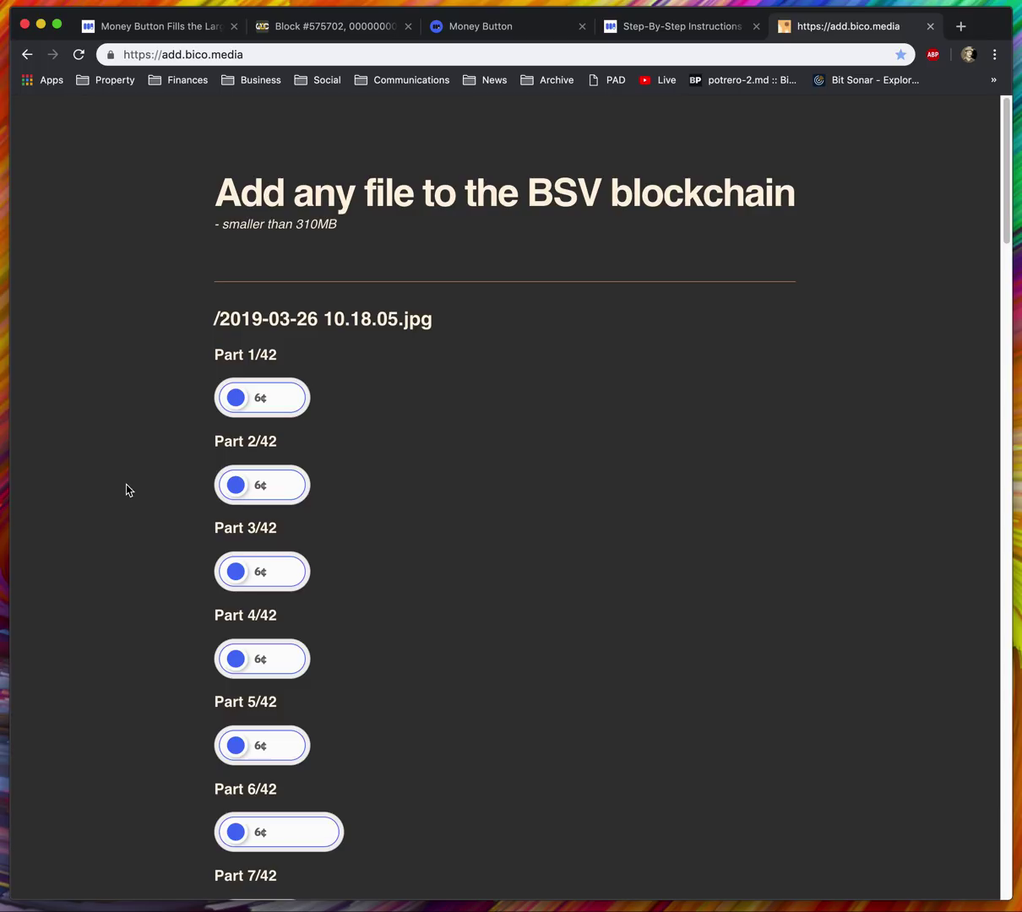
{"action": "scroll", "coordinate": [139, 487], "scroll_direction": "down", "scroll_amount": 5}
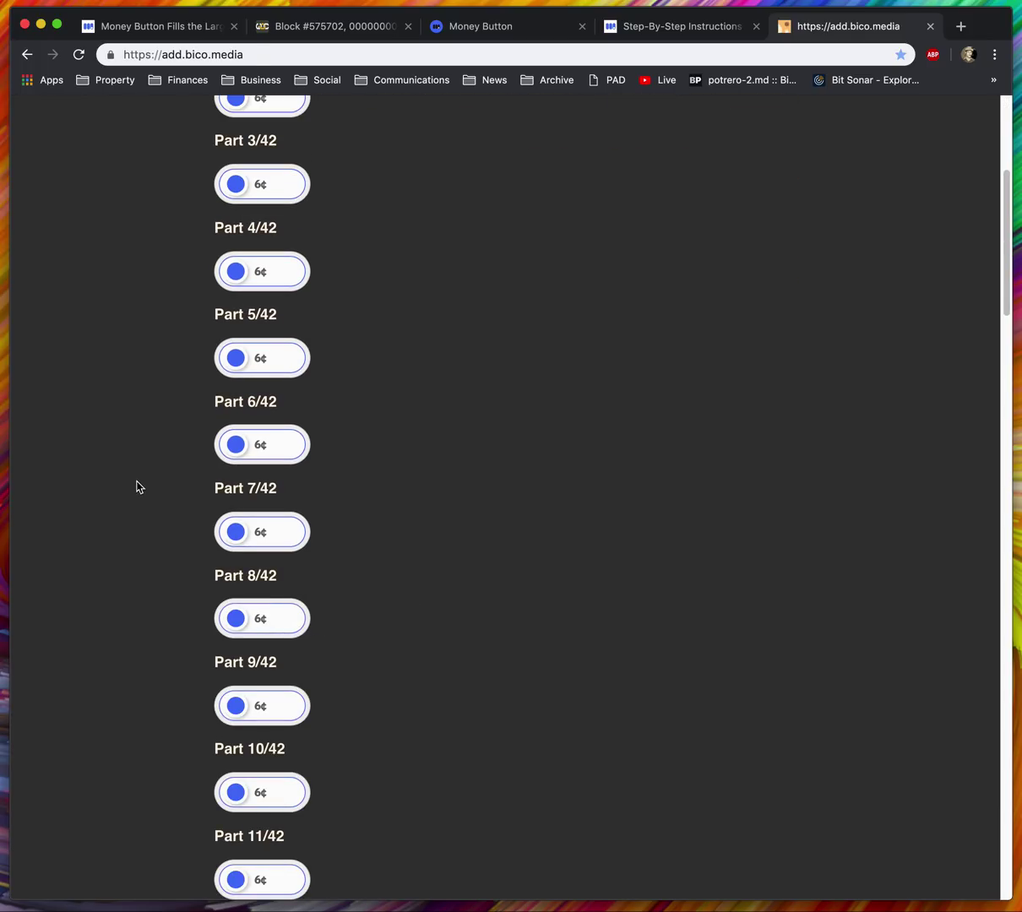
{"action": "scroll", "coordinate": [138, 487], "scroll_direction": "down", "scroll_amount": 20}
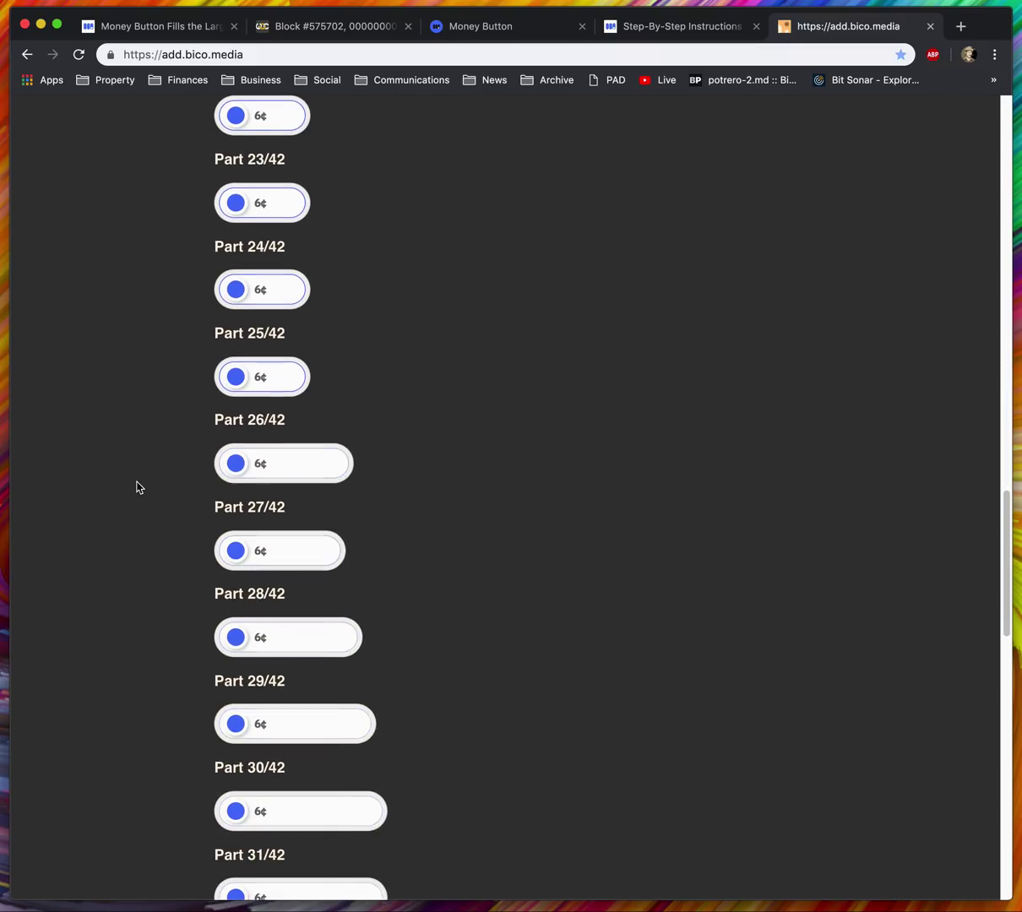
{"action": "scroll", "coordinate": [139, 487], "scroll_direction": "down", "scroll_amount": 12}
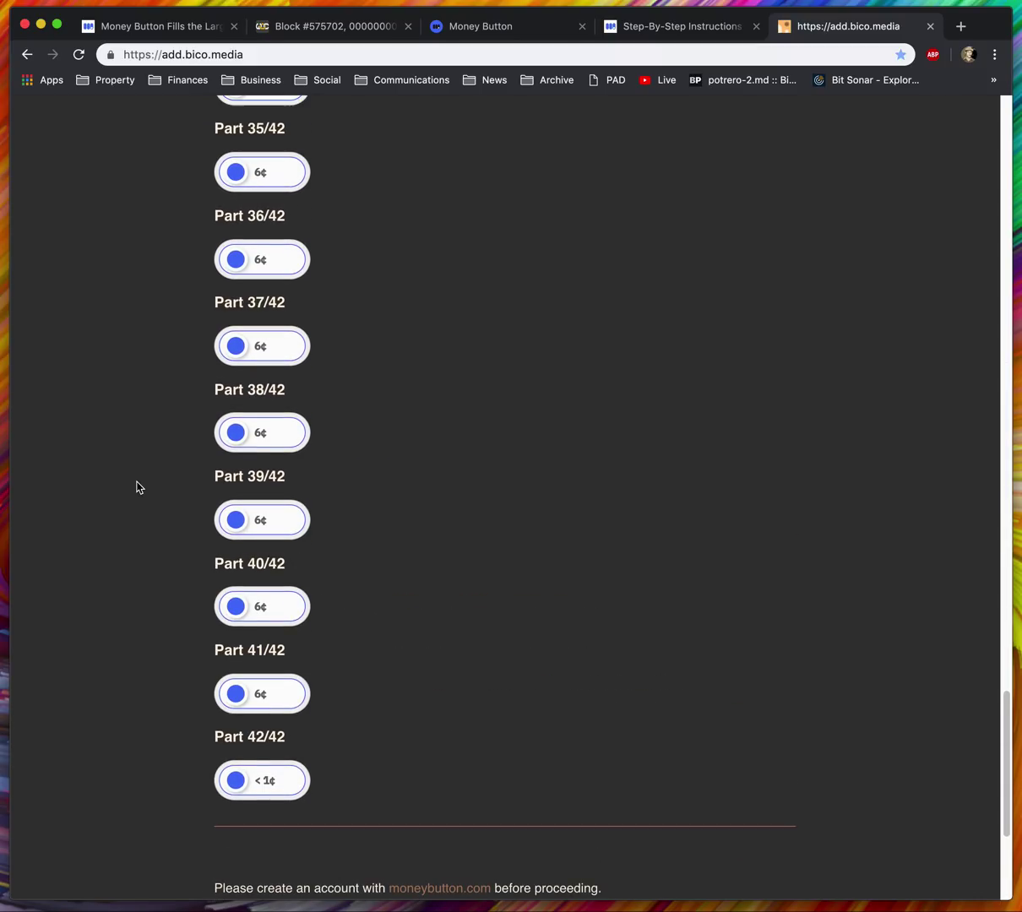
{"action": "scroll", "coordinate": [188, 679], "scroll_direction": "up", "scroll_amount": 10}
{"action": "scroll", "coordinate": [187, 678], "scroll_direction": "down", "scroll_amount": 10}
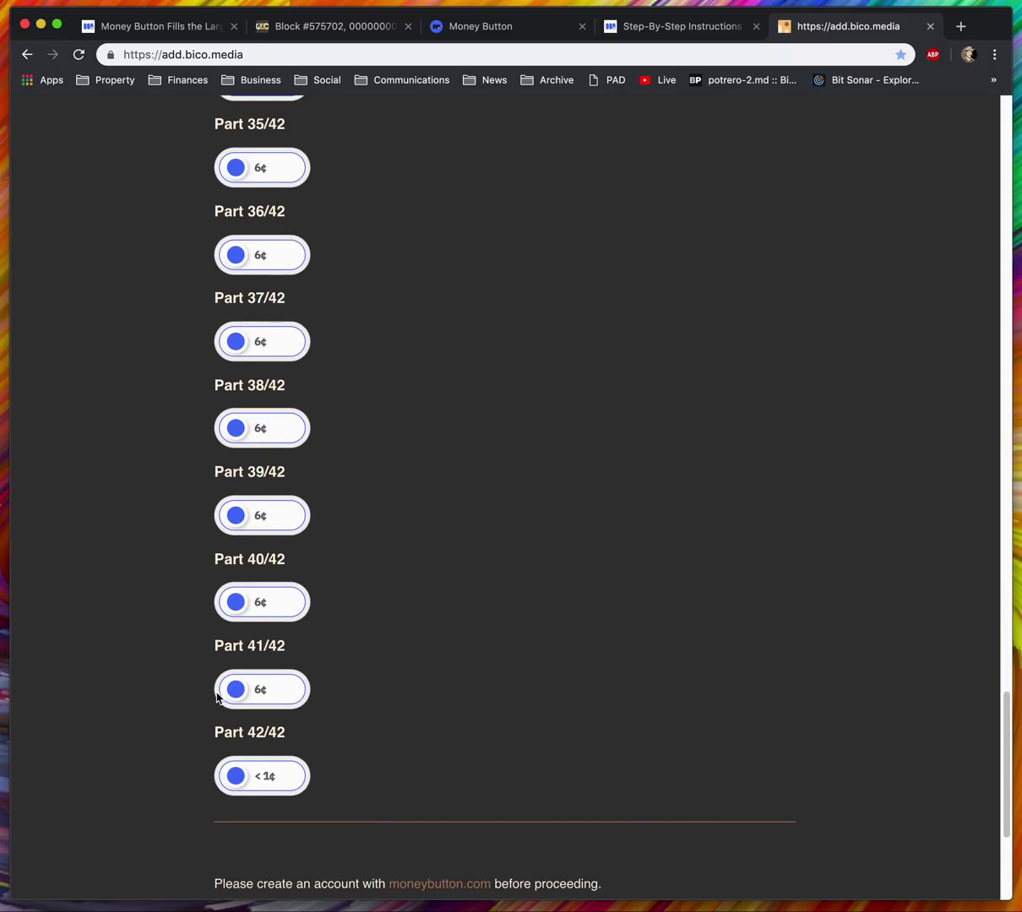
{"action": "scroll", "coordinate": [201, 710], "scroll_direction": "up", "scroll_amount": 1}
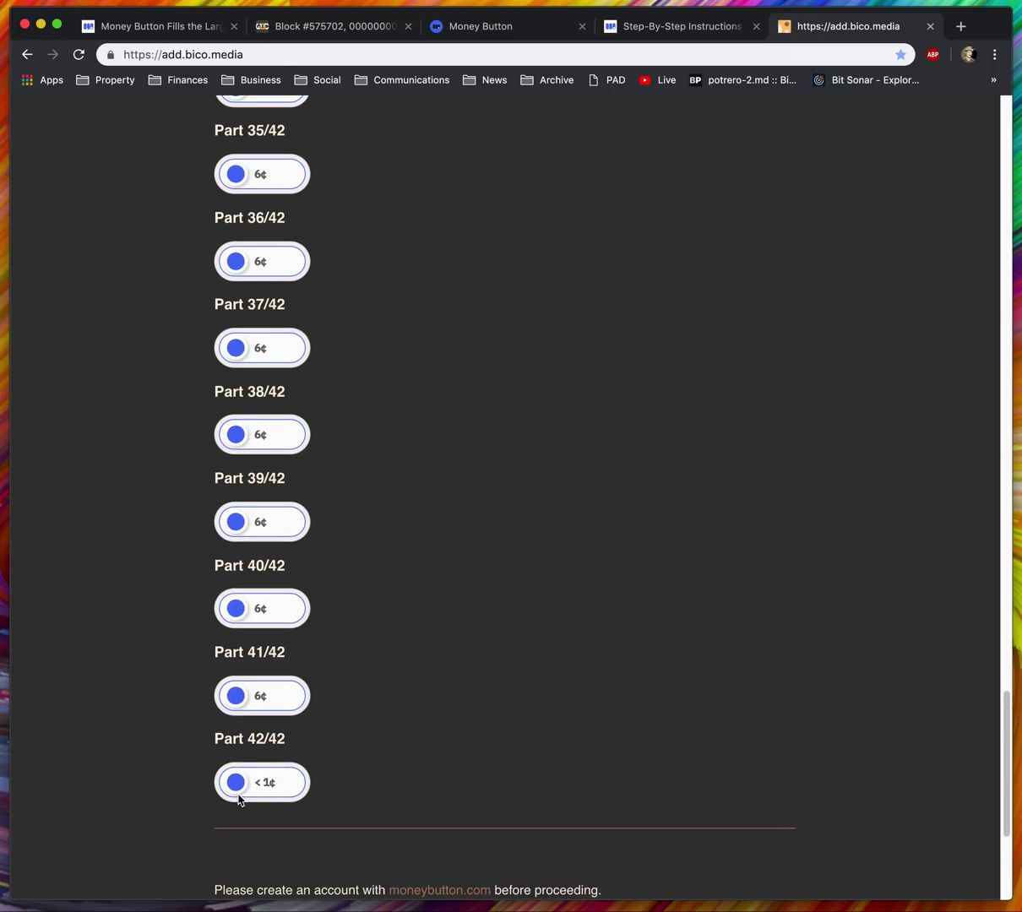
Pay 6¢ each for Parts 42/42 through 31/42 by swiping their Money Buttons.
{"action": "left_click_drag", "start_coordinate": [239, 799], "coordinate": [347, 752]}
{"action": "left_click_drag", "start_coordinate": [236, 696], "coordinate": [325, 710]}
{"action": "left_click_drag", "start_coordinate": [237, 608], "coordinate": [306, 609]}
{"action": "left_click_drag", "start_coordinate": [236, 522], "coordinate": [306, 523]}
{"action": "left_click_drag", "start_coordinate": [237, 434], "coordinate": [306, 434]}
{"action": "scroll", "coordinate": [353, 710], "scroll_direction": "up", "scroll_amount": 7}
{"action": "left_click_drag", "start_coordinate": [250, 824], "coordinate": [309, 832]}
{"action": "left_click_drag", "start_coordinate": [261, 745], "coordinate": [306, 744]}
{"action": "left_click_drag", "start_coordinate": [236, 655], "coordinate": [306, 655]}
{"action": "left_click_drag", "start_coordinate": [237, 567], "coordinate": [306, 571]}
{"action": "left_click_drag", "start_coordinate": [236, 480], "coordinate": [306, 482]}
{"action": "left_click_drag", "start_coordinate": [253, 397], "coordinate": [306, 394]}
{"action": "left_click_drag", "start_coordinate": [237, 306], "coordinate": [299, 315]}
Pay 6¢ each for Parts 29/42 through 21/42.
{"action": "scroll", "coordinate": [447, 472], "scroll_direction": "up", "scroll_amount": 5}
{"action": "left_click_drag", "start_coordinate": [237, 588], "coordinate": [324, 576]}
{"action": "left_click_drag", "start_coordinate": [234, 500], "coordinate": [313, 509]}
{"action": "left_click_drag", "start_coordinate": [239, 415], "coordinate": [308, 414]}
{"action": "left_click_drag", "start_coordinate": [236, 328], "coordinate": [309, 332]}
{"action": "scroll", "coordinate": [338, 634], "scroll_direction": "up", "scroll_amount": 6}
{"action": "left_click_drag", "start_coordinate": [236, 744], "coordinate": [304, 725]}
{"action": "left_click_drag", "start_coordinate": [233, 658], "coordinate": [320, 655]}
{"action": "left_click_drag", "start_coordinate": [235, 566], "coordinate": [314, 578]}
{"action": "left_click_drag", "start_coordinate": [235, 482], "coordinate": [306, 482]}
{"action": "left_click_drag", "start_coordinate": [234, 397], "coordinate": [317, 403]}
{"action": "left_click_drag", "start_coordinate": [235, 312], "coordinate": [316, 323]}
Pay for Parts 19/42 through 10/42, closing an accidental popup and retrying Part 15.
{"action": "scroll", "coordinate": [397, 591], "scroll_direction": "up", "scroll_amount": 6}
{"action": "left_click_drag", "start_coordinate": [236, 713], "coordinate": [289, 718]}
{"action": "left_click_drag", "start_coordinate": [228, 627], "coordinate": [306, 627]}
{"action": "left_click_drag", "start_coordinate": [237, 539], "coordinate": [306, 539]}
{"action": "left_click_drag", "start_coordinate": [236, 452], "coordinate": [305, 453]}
{"action": "left_click_drag", "start_coordinate": [237, 365], "coordinate": [319, 363]}
{"action": "right_click", "coordinate": [321, 364]}
{"action": "left_click", "coordinate": [231, 287]}
{"action": "left_click_drag", "start_coordinate": [236, 278], "coordinate": [320, 278]}
{"action": "left_click_drag", "start_coordinate": [236, 372], "coordinate": [309, 359]}
{"action": "left_click_drag", "start_coordinate": [234, 193], "coordinate": [309, 196]}
{"action": "scroll", "coordinate": [433, 746], "scroll_direction": "up", "scroll_amount": 5}
{"action": "left_click_drag", "start_coordinate": [238, 563], "coordinate": [322, 571]}
{"action": "left_click_drag", "start_coordinate": [238, 481], "coordinate": [319, 490]}
{"action": "left_click_drag", "start_coordinate": [238, 388], "coordinate": [320, 393]}
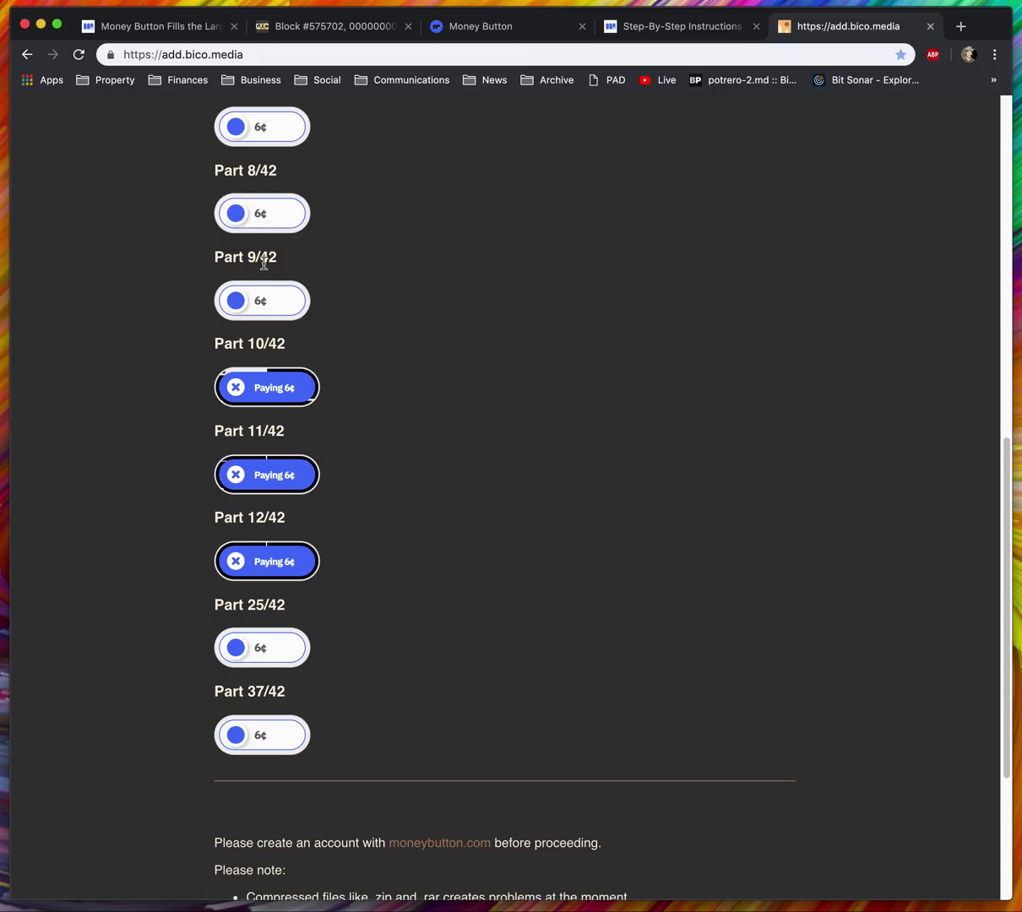
{"action": "left_click_drag", "start_coordinate": [236, 300], "coordinate": [373, 310]}
Pay again for Parts 25 and 9, then pay for Parts 8/42 through 1/42.
{"action": "scroll", "coordinate": [414, 355], "scroll_direction": "up", "scroll_amount": 5}
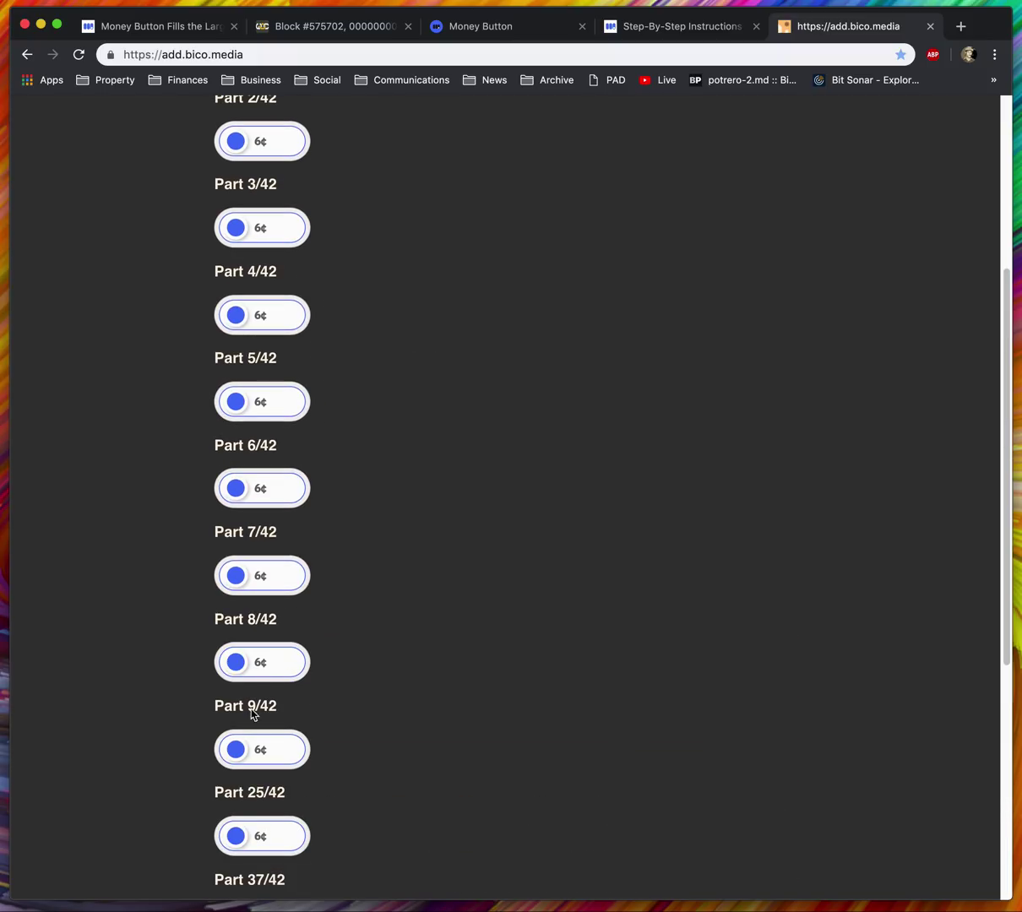
{"action": "left_click_drag", "start_coordinate": [236, 836], "coordinate": [309, 840]}
{"action": "left_click_drag", "start_coordinate": [236, 749], "coordinate": [320, 760]}
{"action": "left_click_drag", "start_coordinate": [222, 660], "coordinate": [309, 669]}
{"action": "left_click_drag", "start_coordinate": [238, 582], "coordinate": [309, 581]}
{"action": "left_click_drag", "start_coordinate": [239, 495], "coordinate": [309, 495]}
{"action": "left_click_drag", "start_coordinate": [236, 403], "coordinate": [310, 403]}
{"action": "left_click_drag", "start_coordinate": [235, 315], "coordinate": [308, 322]}
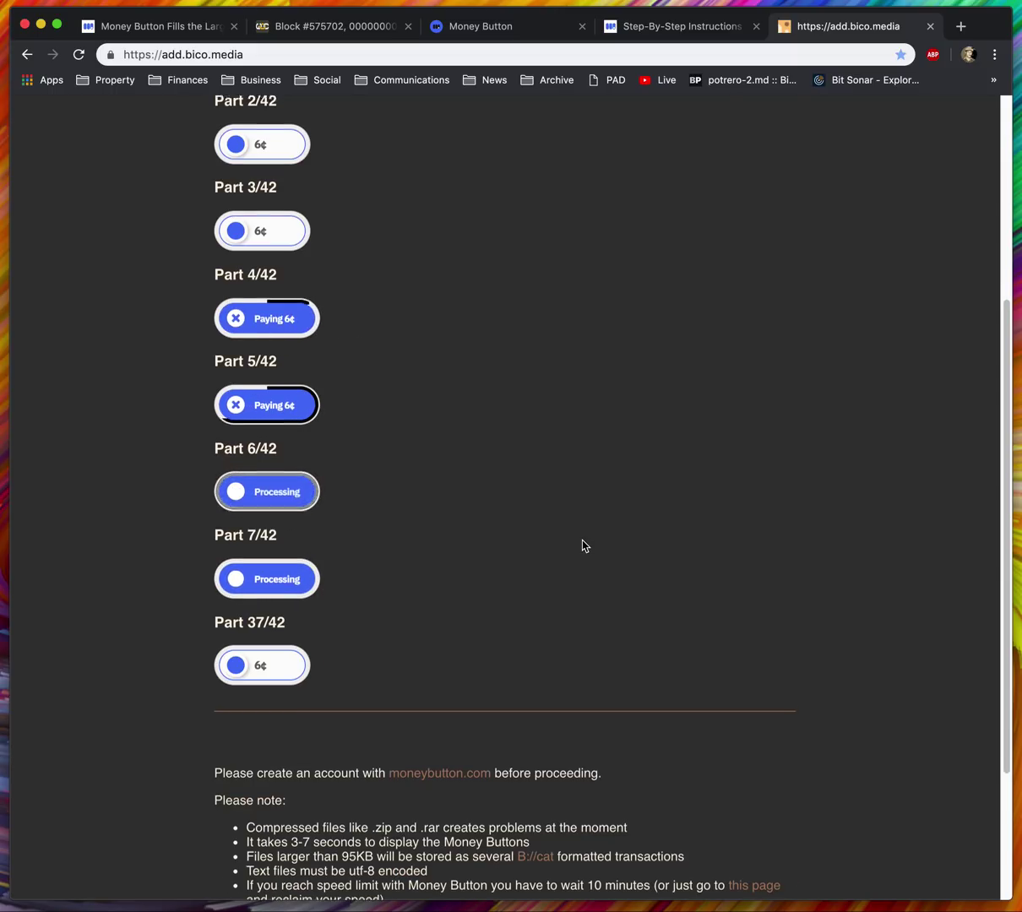
{"action": "scroll", "coordinate": [385, 621], "scroll_direction": "up", "scroll_amount": 5}
{"action": "left_click_drag", "start_coordinate": [254, 579], "coordinate": [309, 573]}
{"action": "left_click_drag", "start_coordinate": [238, 485], "coordinate": [309, 485]}
{"action": "left_click_drag", "start_coordinate": [236, 396], "coordinate": [325, 405]}
{"action": "left_click", "coordinate": [239, 660]}
Pay for Part 37/42 and the under-1¢ bcat concatenation, then reload the photo's bico.media page.
{"action": "left_click_drag", "start_coordinate": [236, 572], "coordinate": [329, 558]}
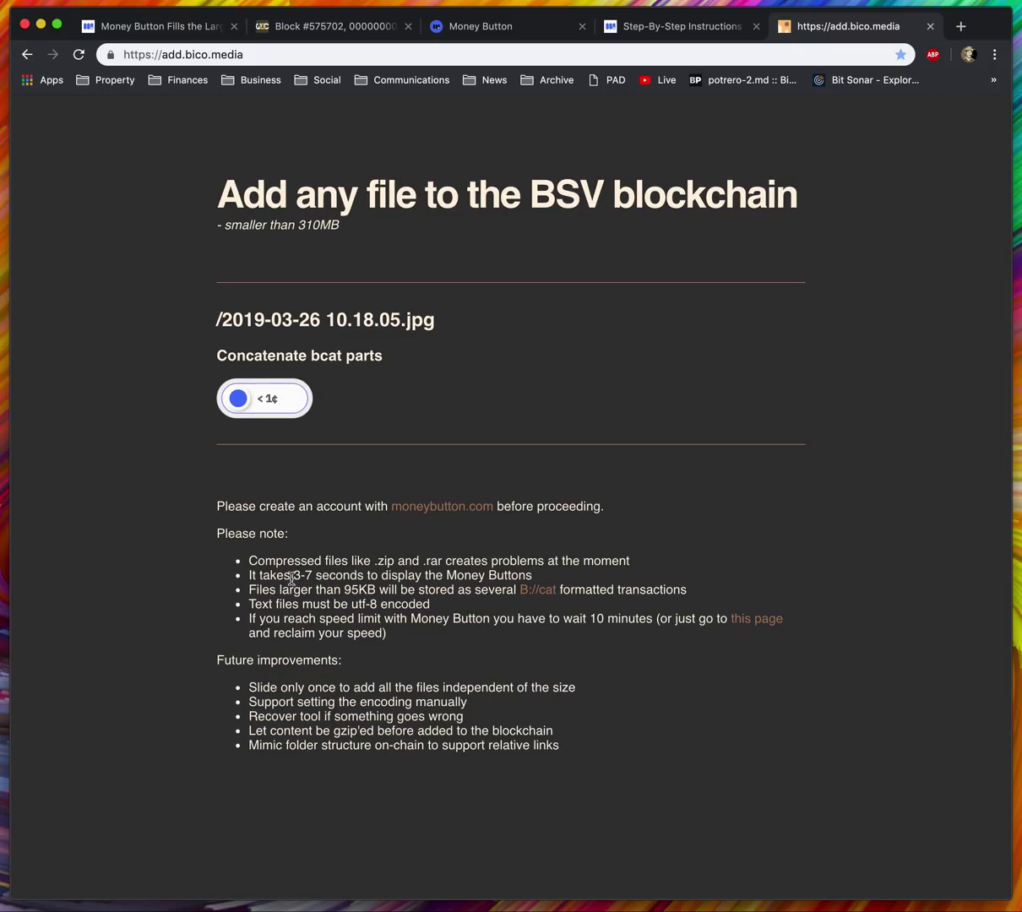
{"action": "left_click_drag", "start_coordinate": [239, 398], "coordinate": [332, 404]}
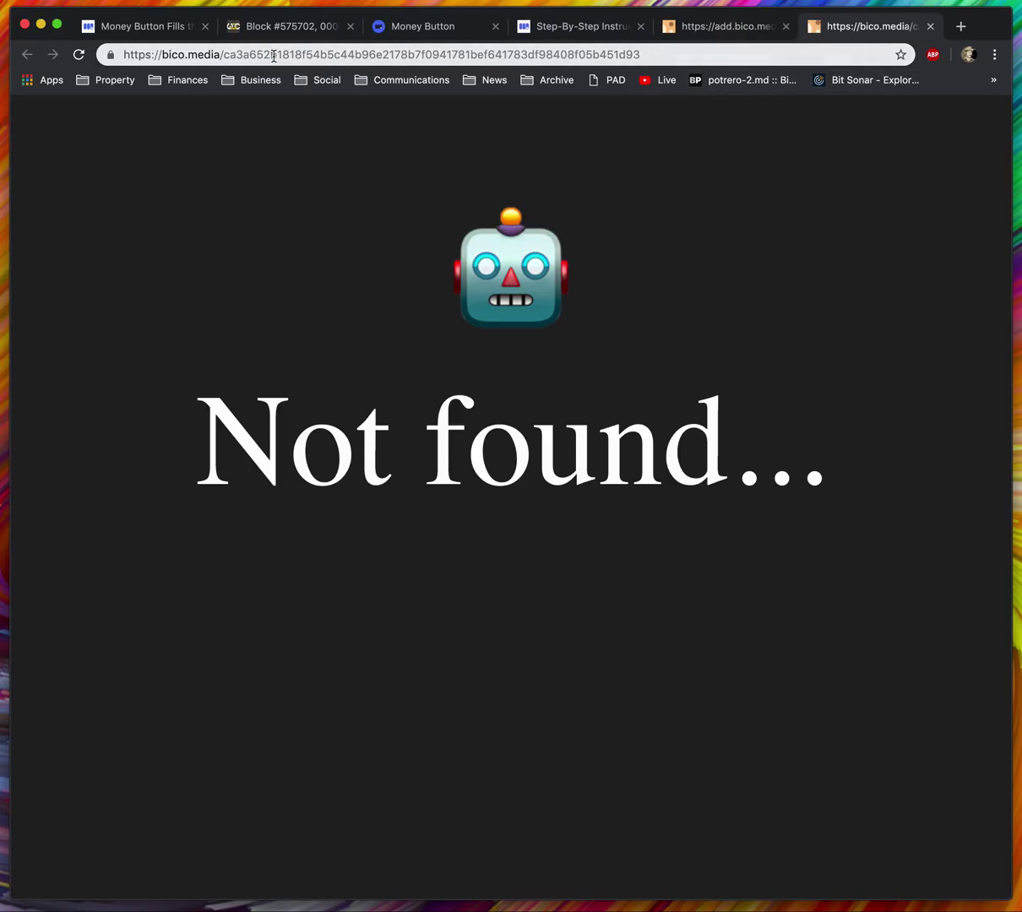
{"action": "left_click", "coordinate": [139, 56]}
{"action": "left_click", "coordinate": [81, 55]}
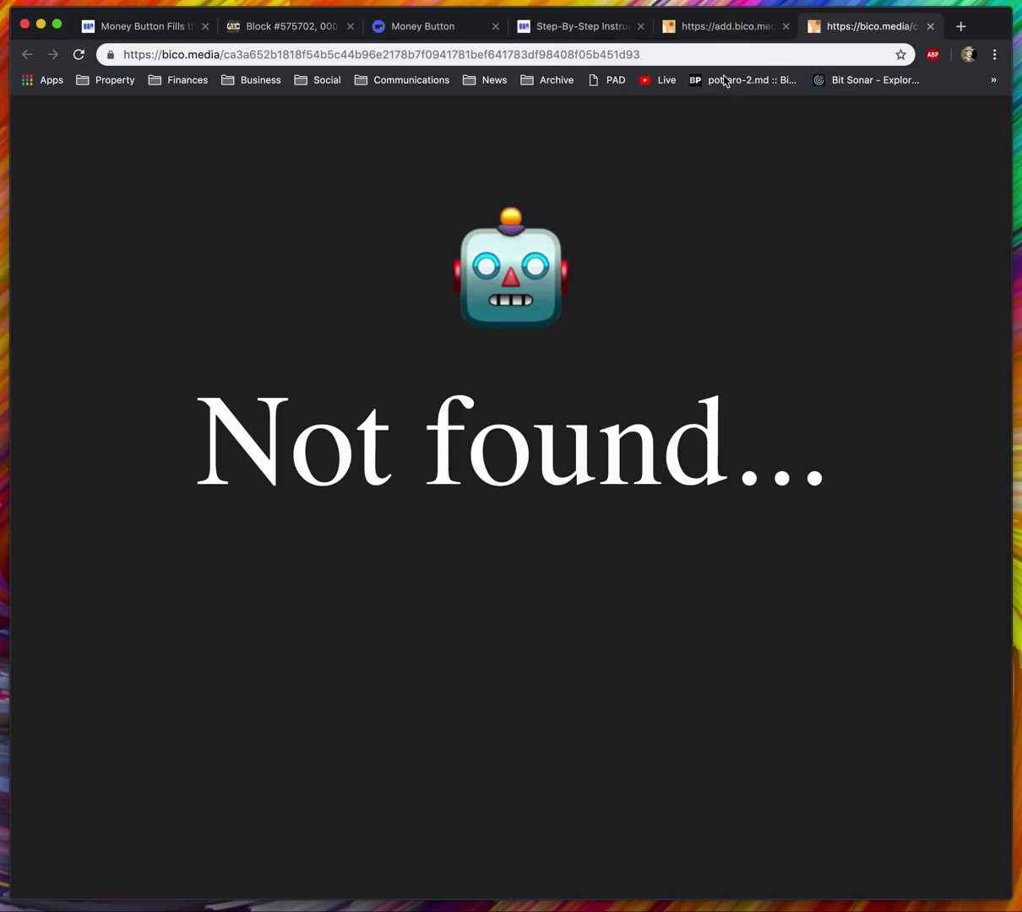
Reload the bico.media photo page again and check the upload tab while it still shows Not found.
{"action": "left_click", "coordinate": [786, 49]}
{"action": "left_click", "coordinate": [786, 47]}
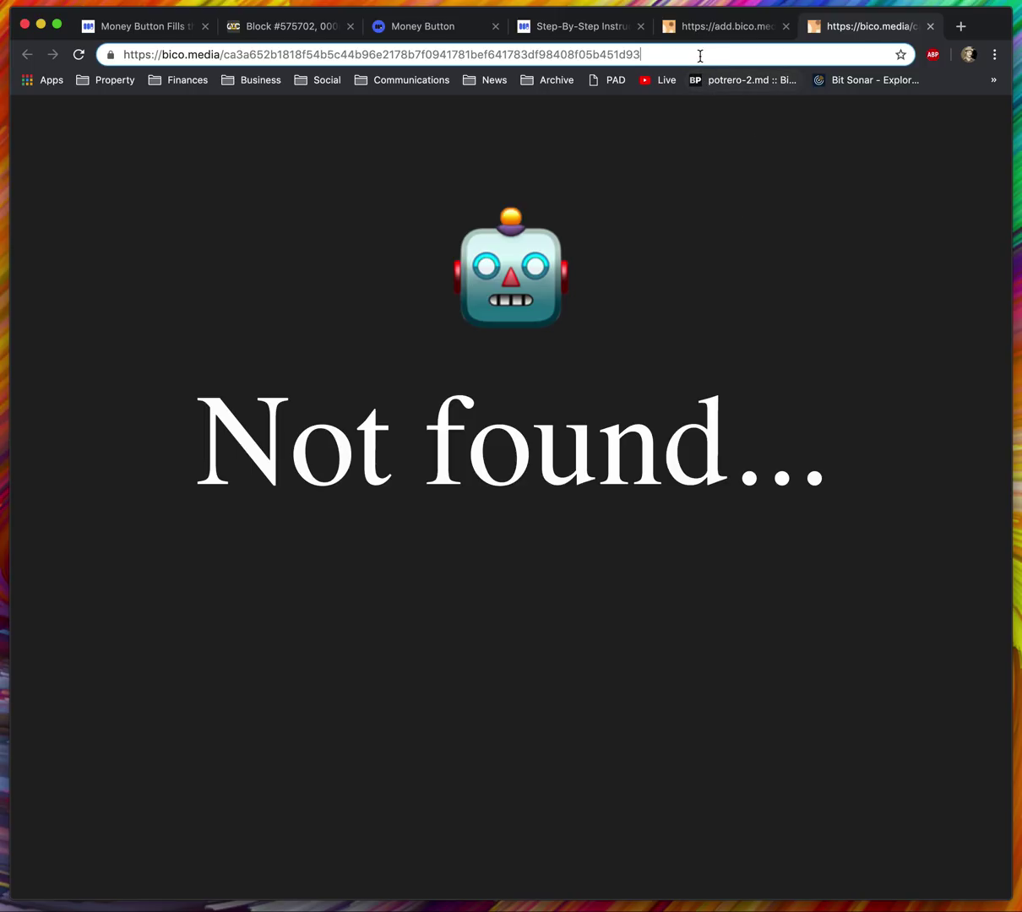
{"action": "left_click", "coordinate": [78, 54]}
{"action": "left_click", "coordinate": [709, 26]}
{"action": "left_click", "coordinate": [840, 27]}
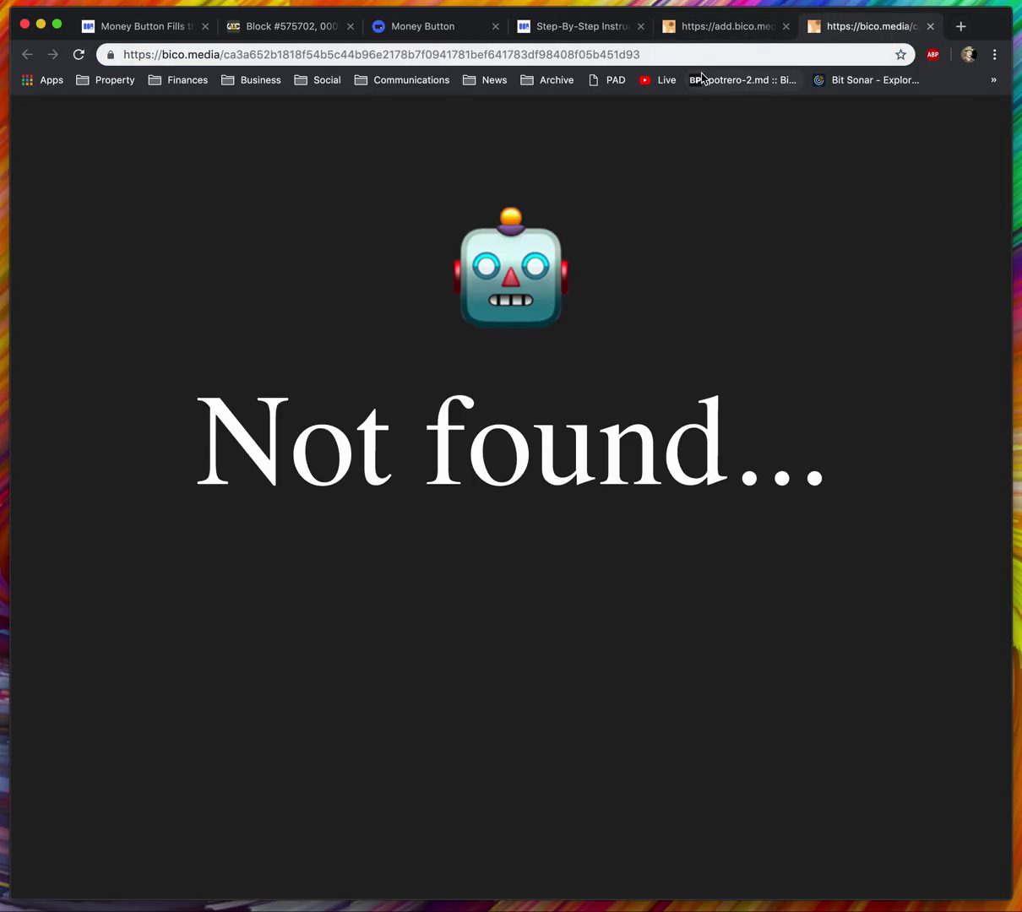
{"action": "left_click", "coordinate": [678, 55]}
{"action": "left_click", "coordinate": [689, 164]}
{"action": "key", "text": "super+Tab"}
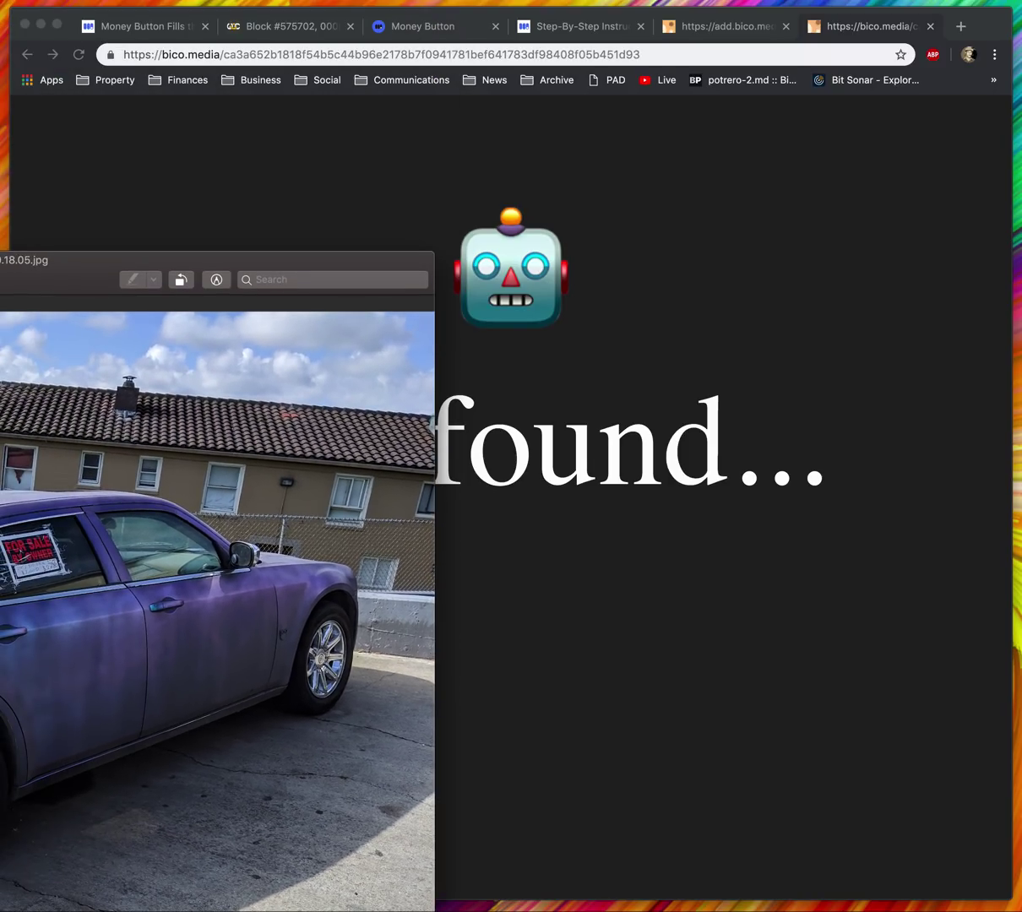
{"action": "double_click", "coordinate": [213, 161]}
{"action": "left_click_drag", "start_coordinate": [213, 161], "coordinate": [258, 116]}
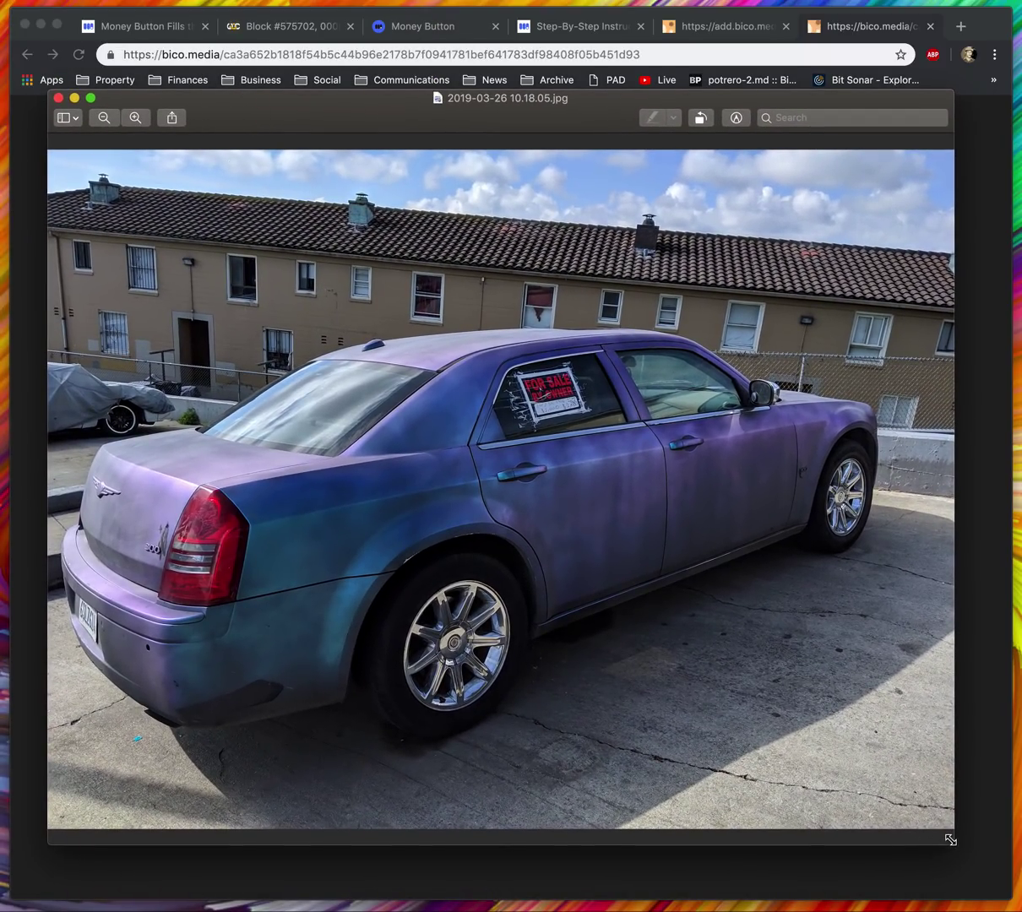
{"action": "left_click_drag", "start_coordinate": [949, 840], "coordinate": [999, 880]}
{"action": "left_click_drag", "start_coordinate": [617, 111], "coordinate": [595, 68]}
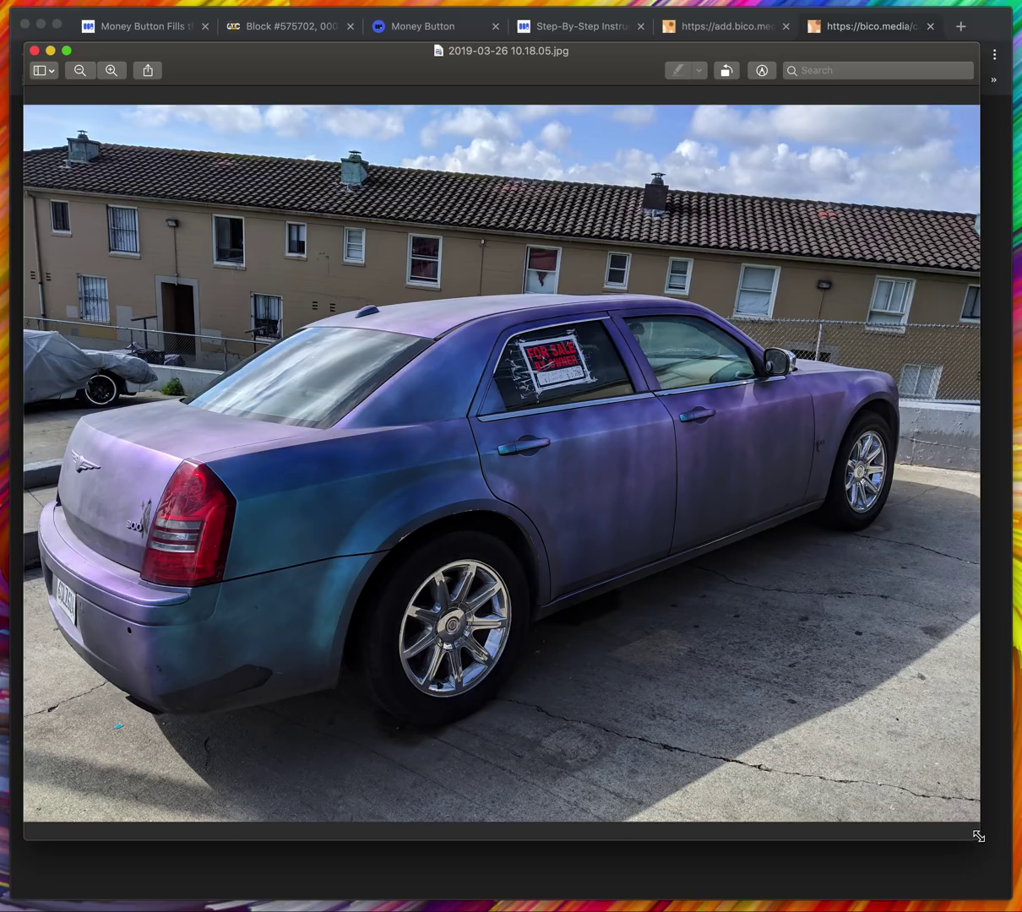
{"action": "left_click_drag", "start_coordinate": [978, 838], "coordinate": [1018, 876]}
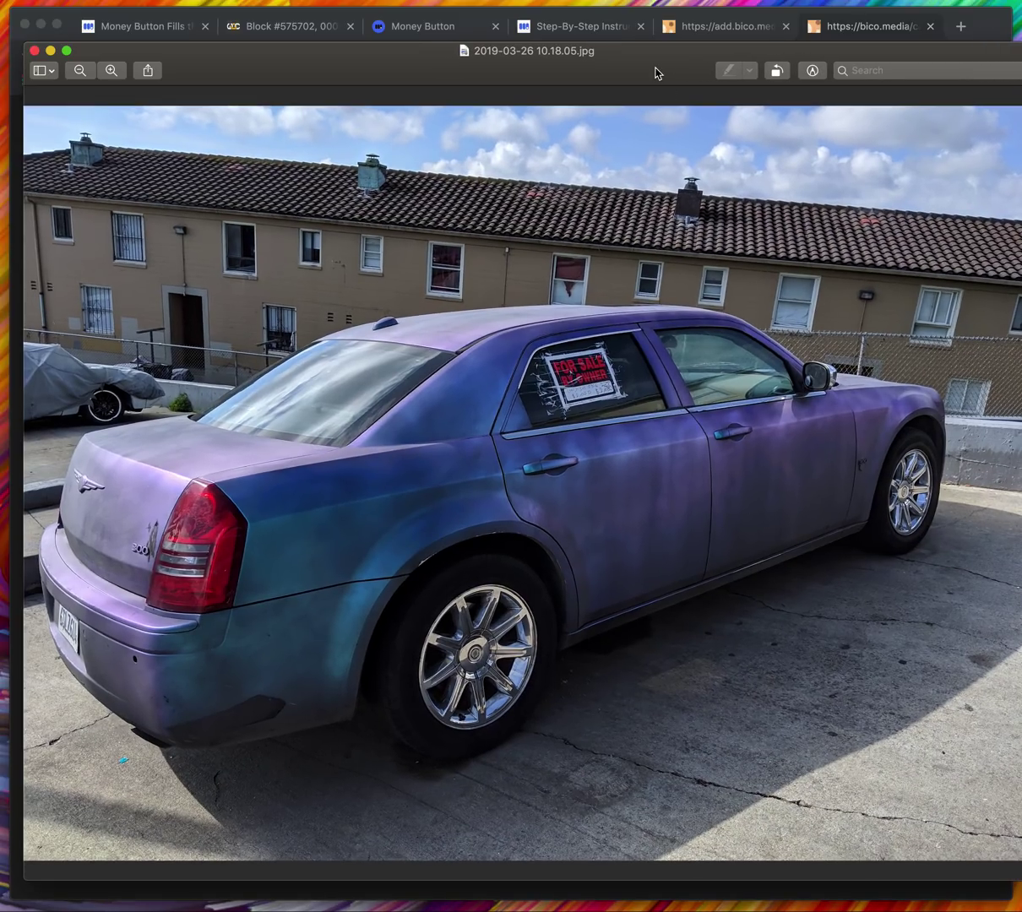
{"action": "left_click_drag", "start_coordinate": [568, 50], "coordinate": [550, 41]}
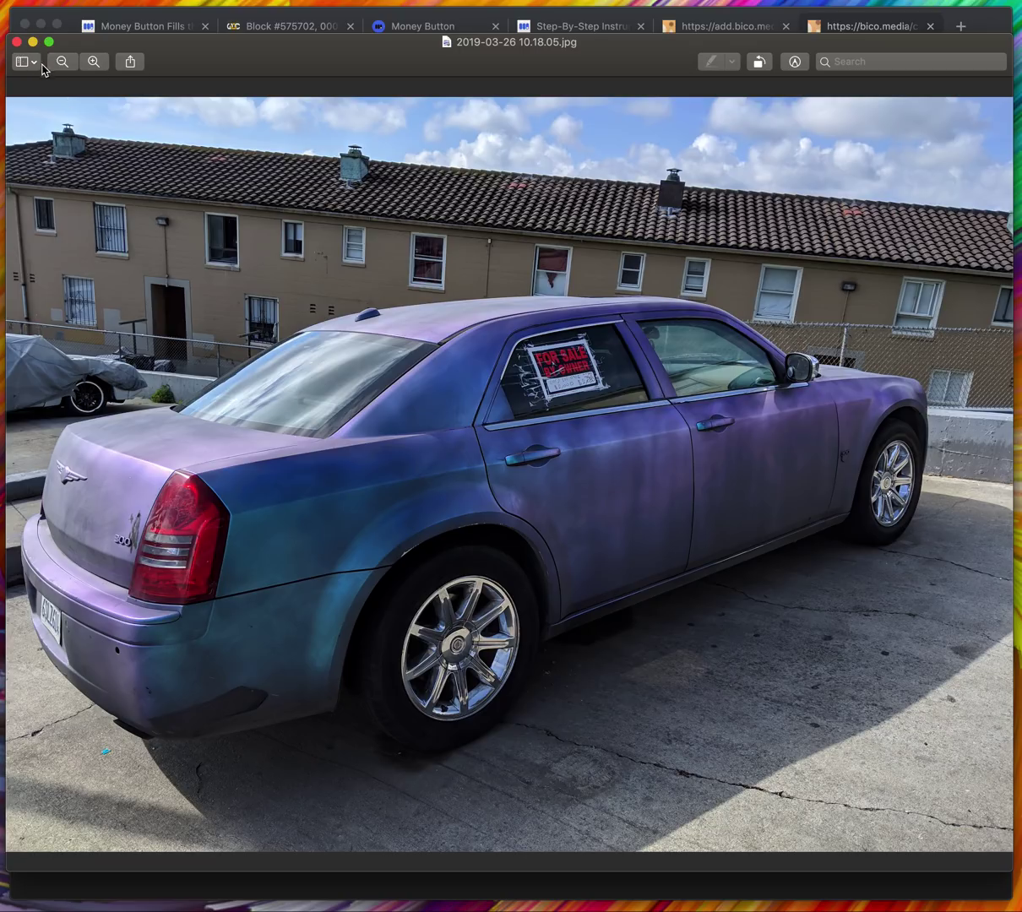
{"action": "left_click", "coordinate": [15, 41]}
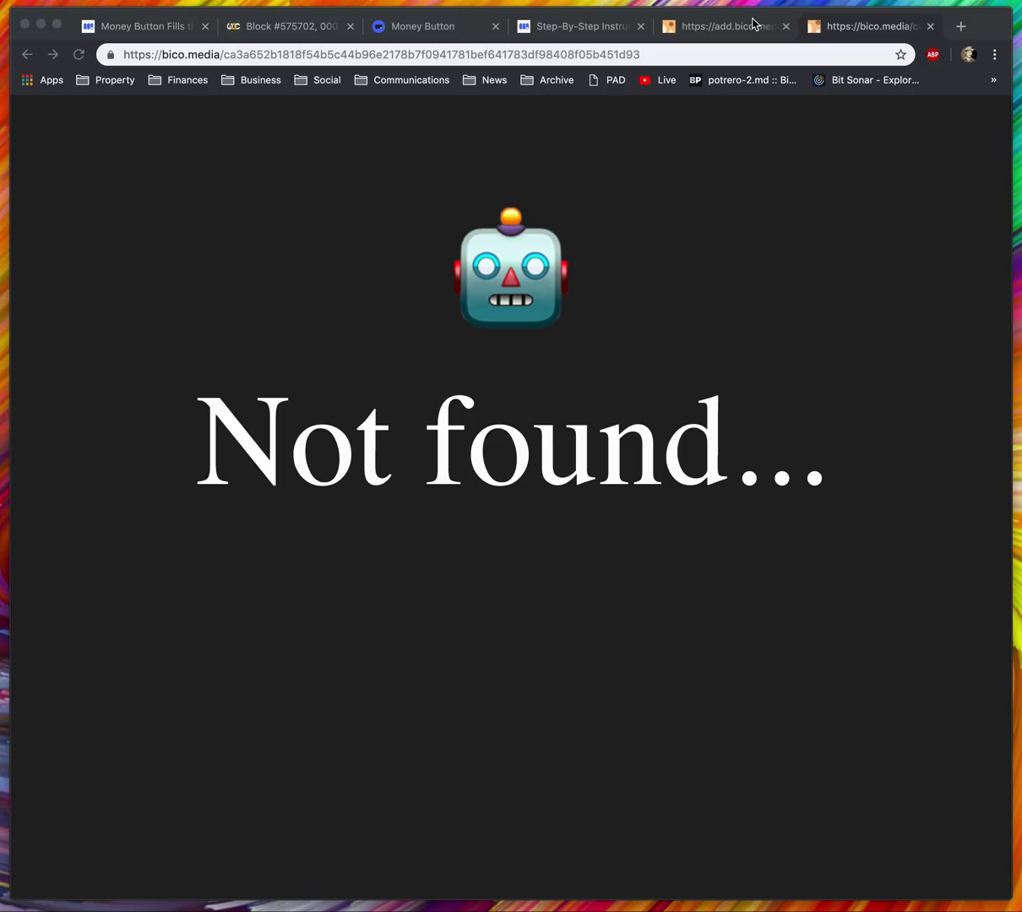
{"action": "left_click", "coordinate": [720, 29]}
{"action": "left_click", "coordinate": [855, 27]}
{"action": "left_click", "coordinate": [721, 27]}
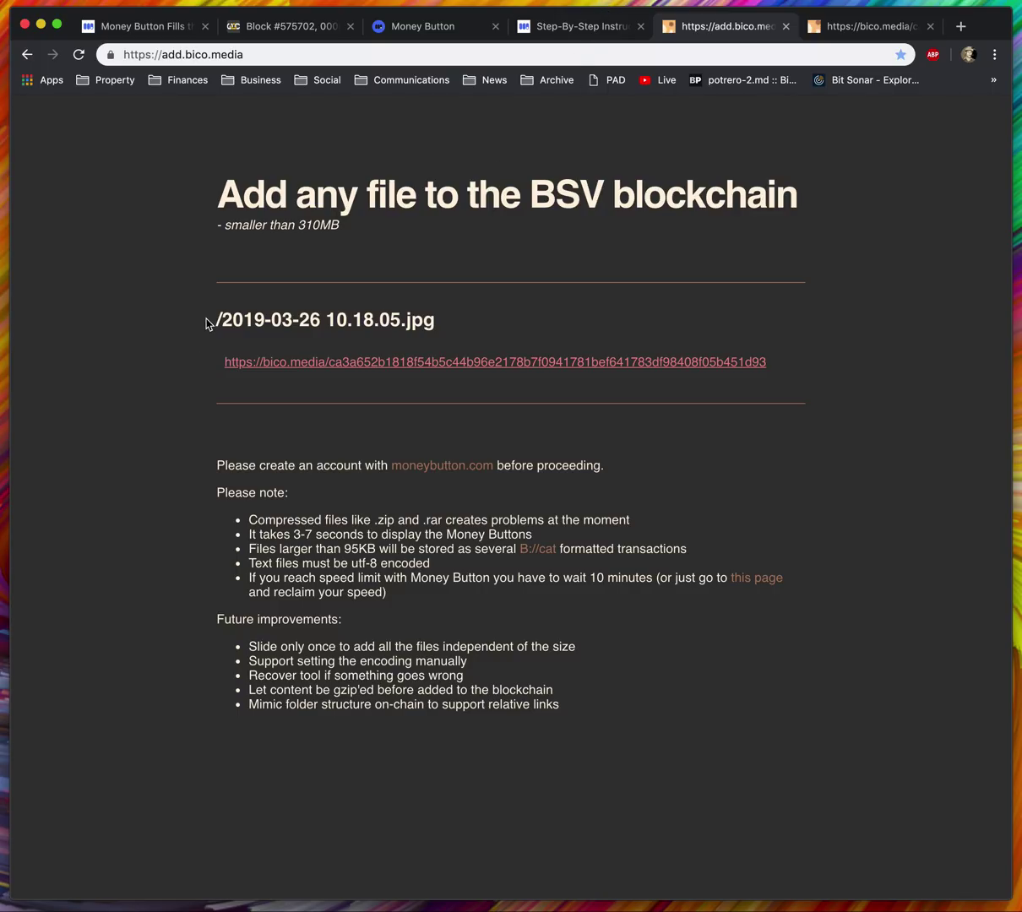
{"action": "left_click", "coordinate": [866, 26]}
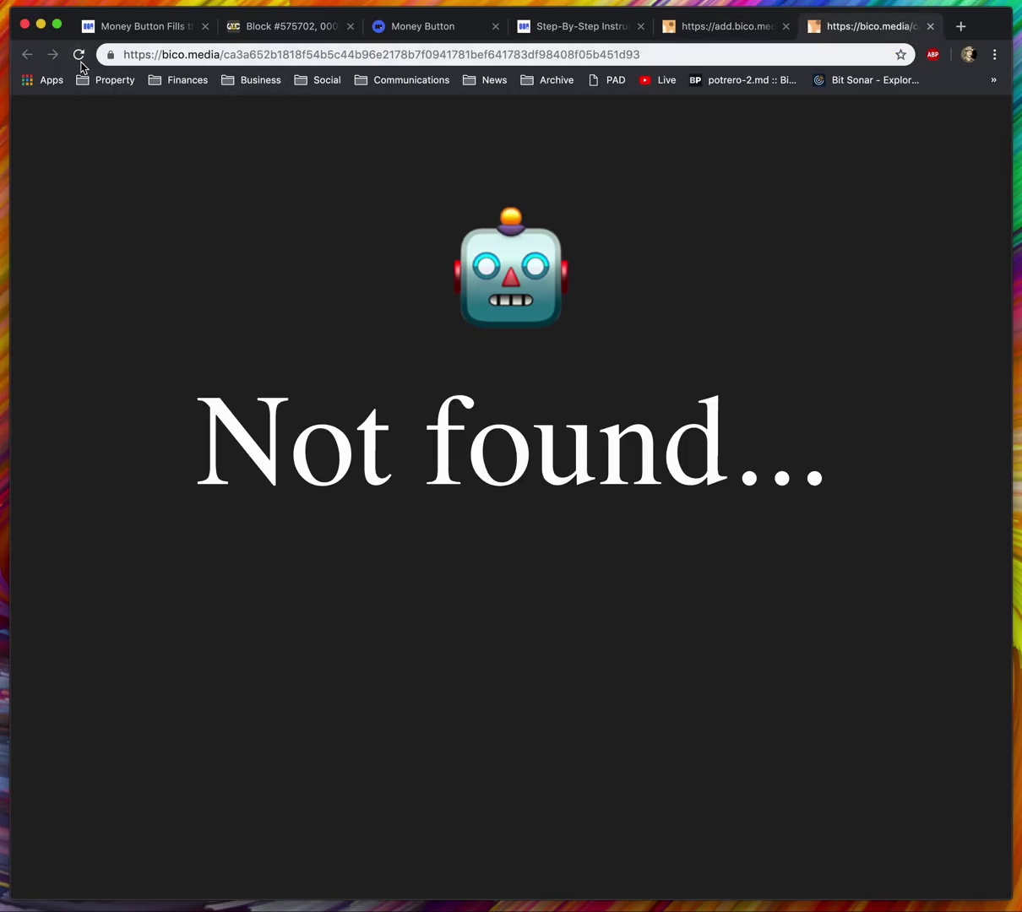
{"action": "left_click", "coordinate": [694, 26]}
{"action": "left_click", "coordinate": [832, 31]}
{"action": "left_click", "coordinate": [78, 55]}
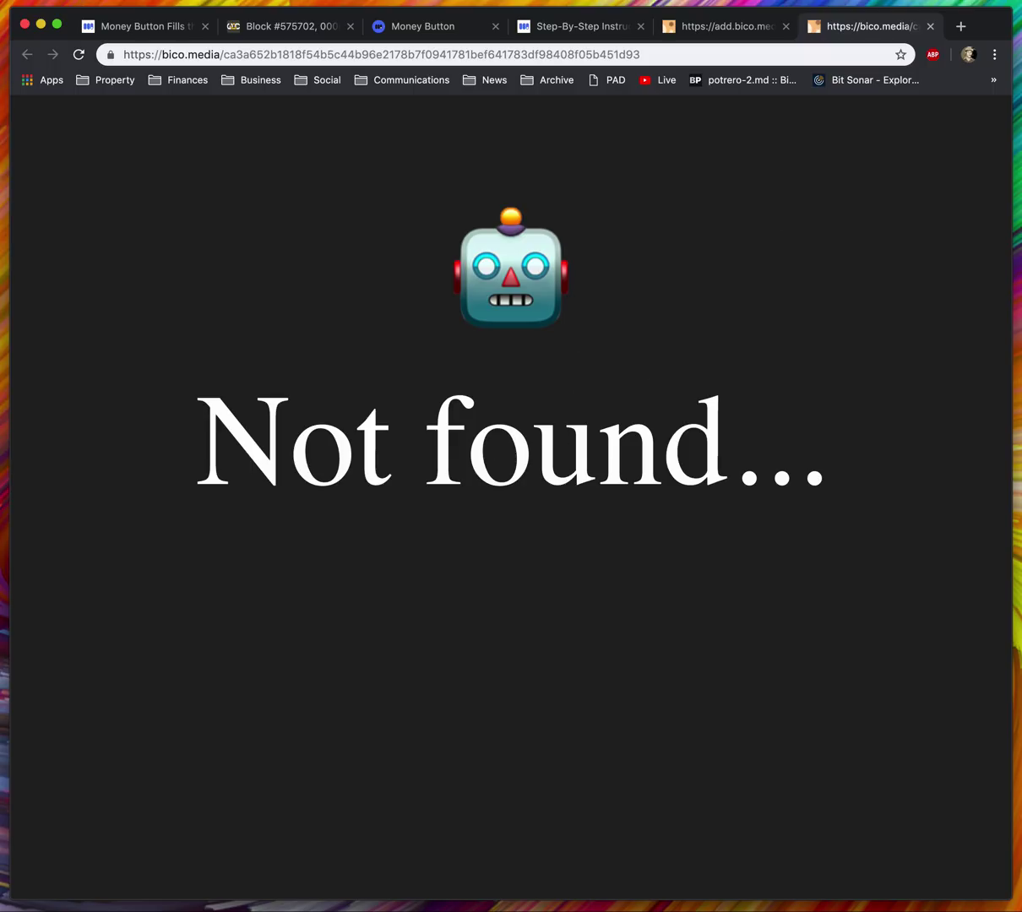